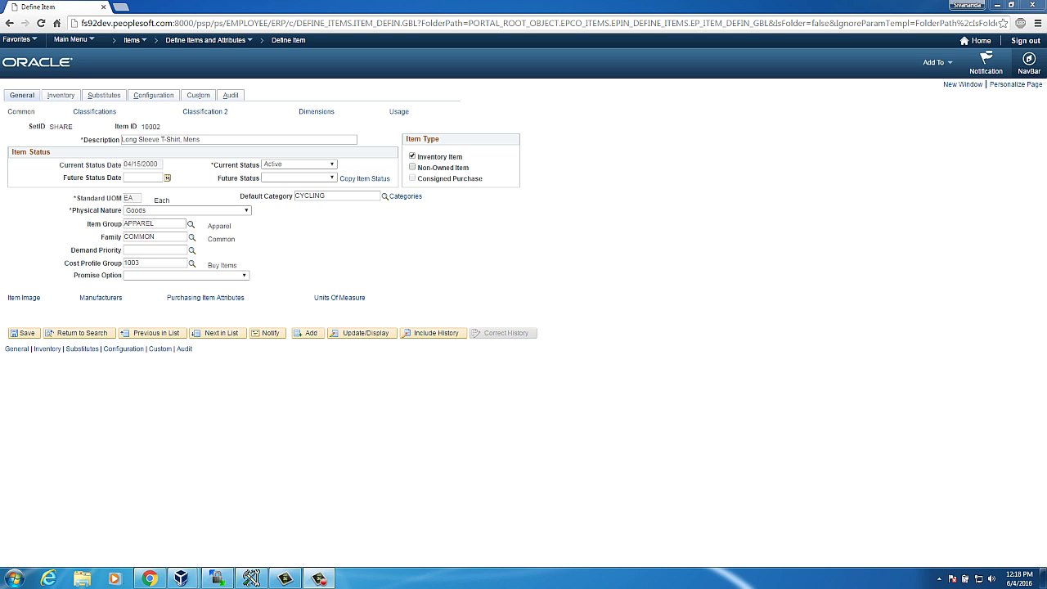
# Check Non-Owned Item on item 10002 and dismiss the fatal SQL and SQL Error in Compile messages.
pyautogui.click(412, 167)
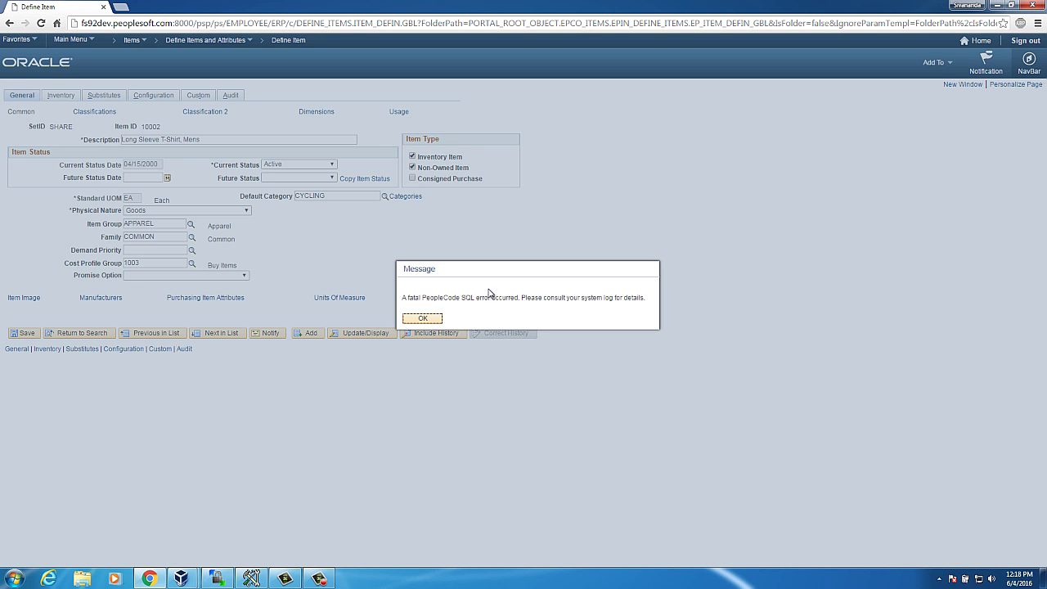
pyautogui.click(424, 321)
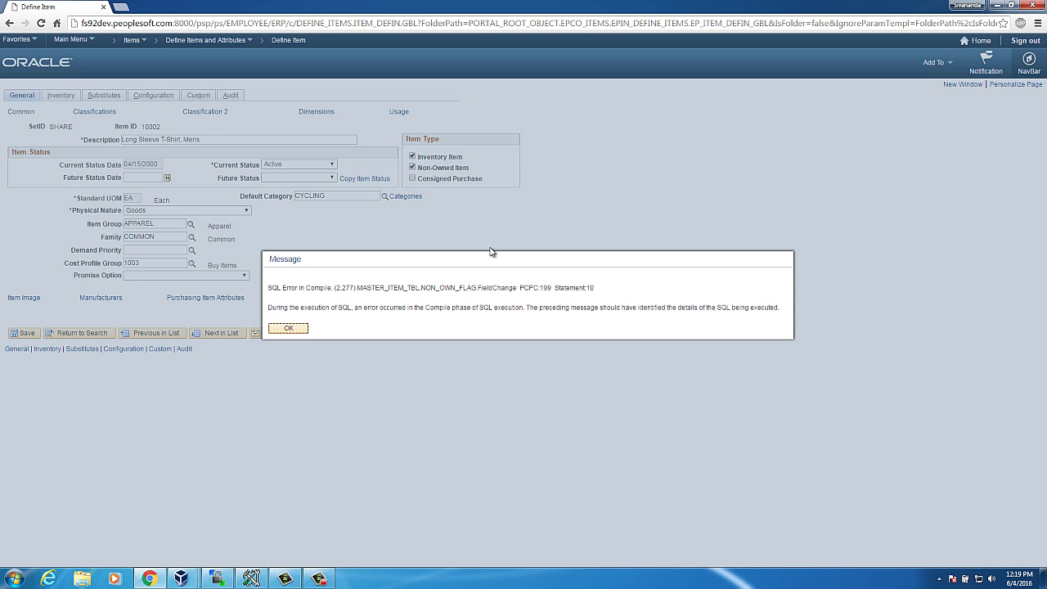
pyautogui.click(288, 328)
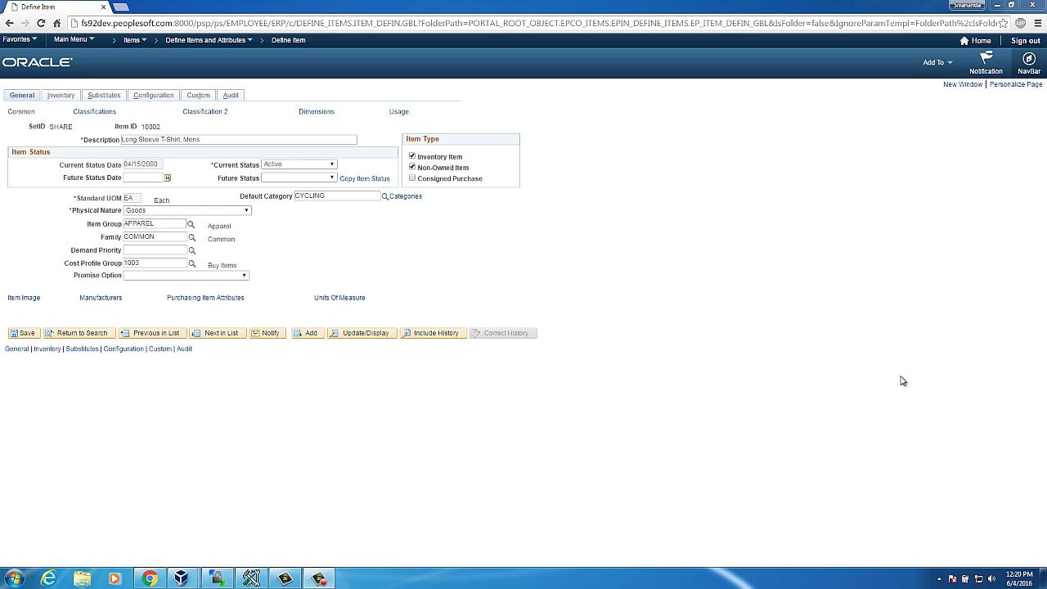
# Return to search without saving, reopen item 10002, and acknowledge the Item Loader staging notice.
pyautogui.click(77, 336)
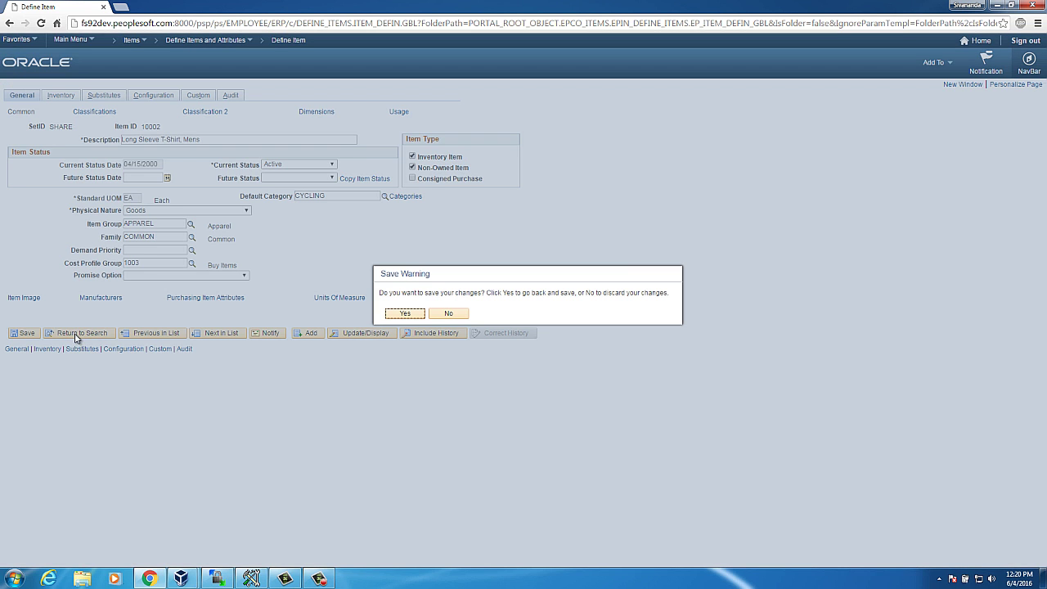
pyautogui.click(448, 313)
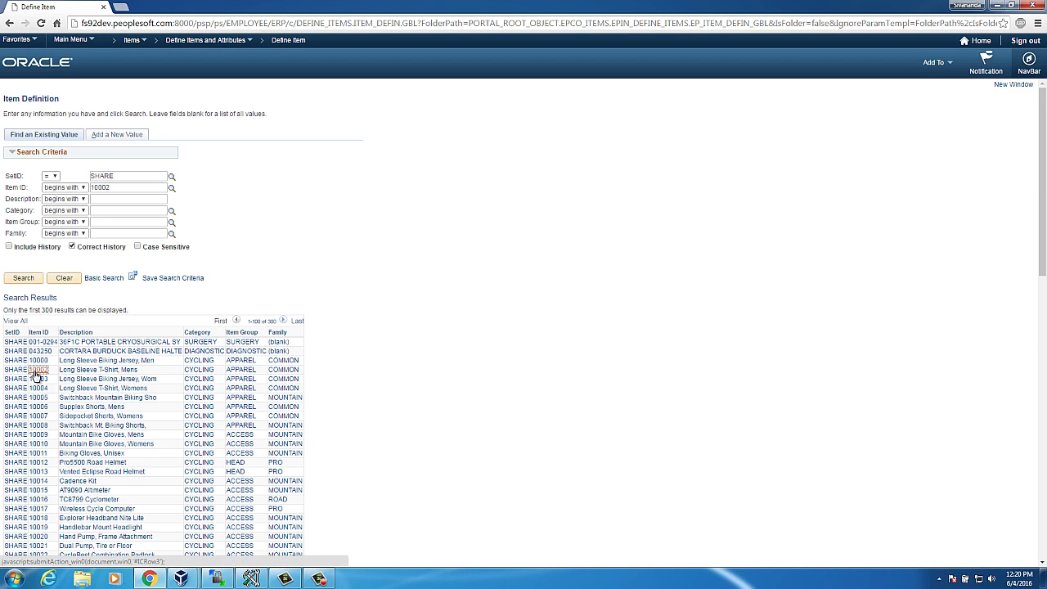
pyautogui.click(35, 372)
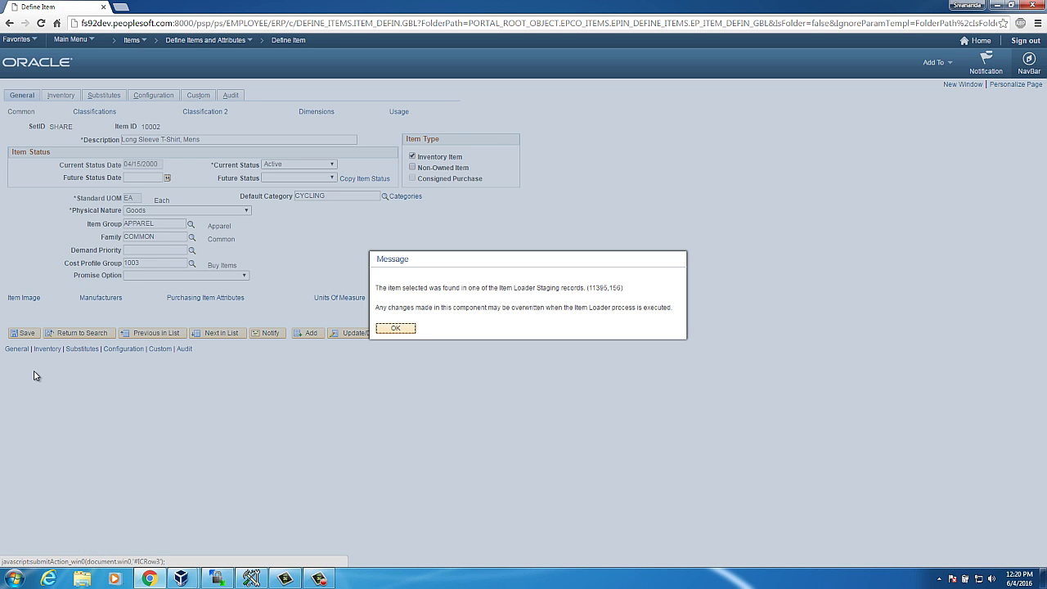
pyautogui.click(396, 328)
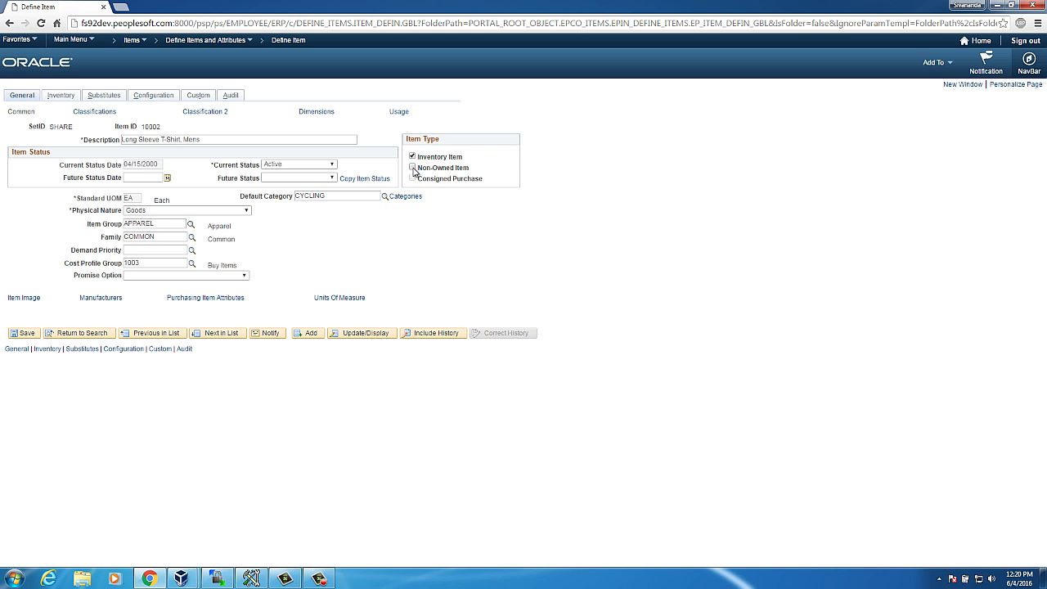
# Bring up WinSCP to view the remote APPDOM/LOGS folder, then minimize it back to the browser.
pyautogui.click(217, 578)
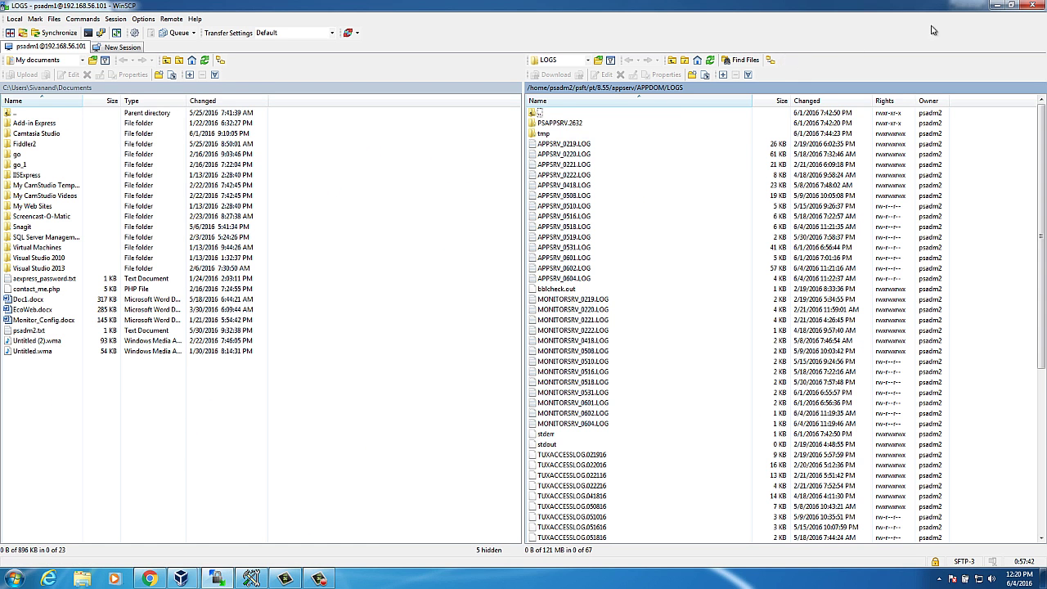
pyautogui.click(1012, 6)
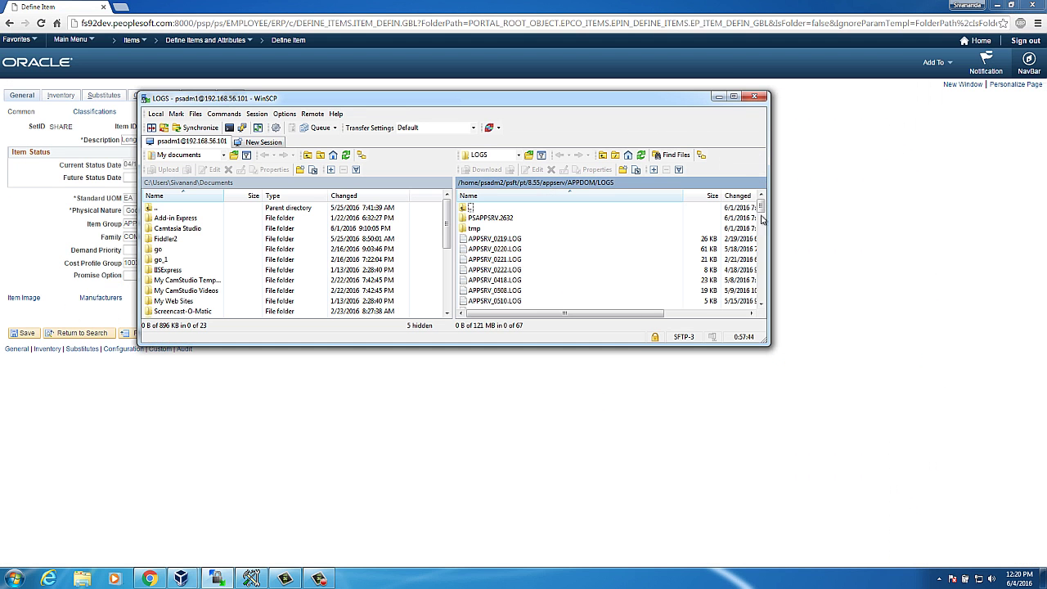
pyautogui.click(733, 98)
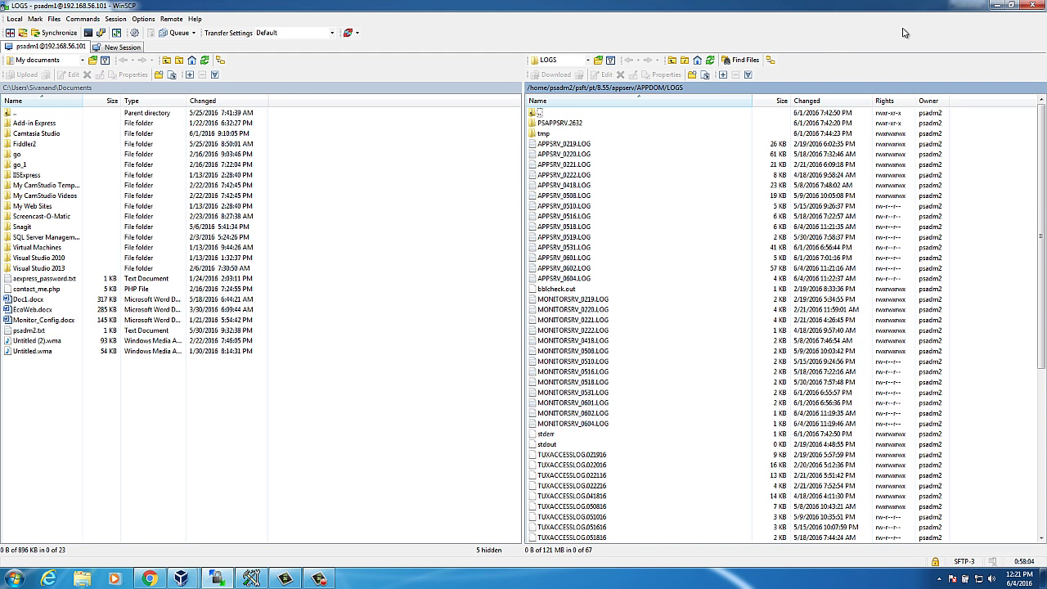
pyautogui.click(995, 8)
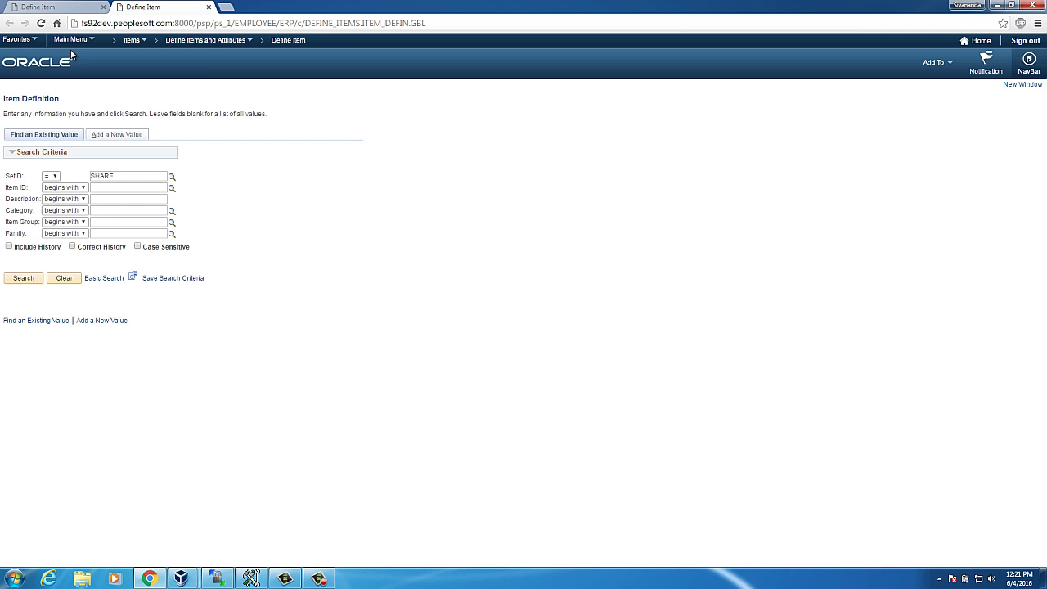
# Navigate Main Menu > PeopleTools > Utilities > Debug > Trace PeopleCode.
pyautogui.click(71, 39)
pyautogui.scroll(-10, 119, 539)
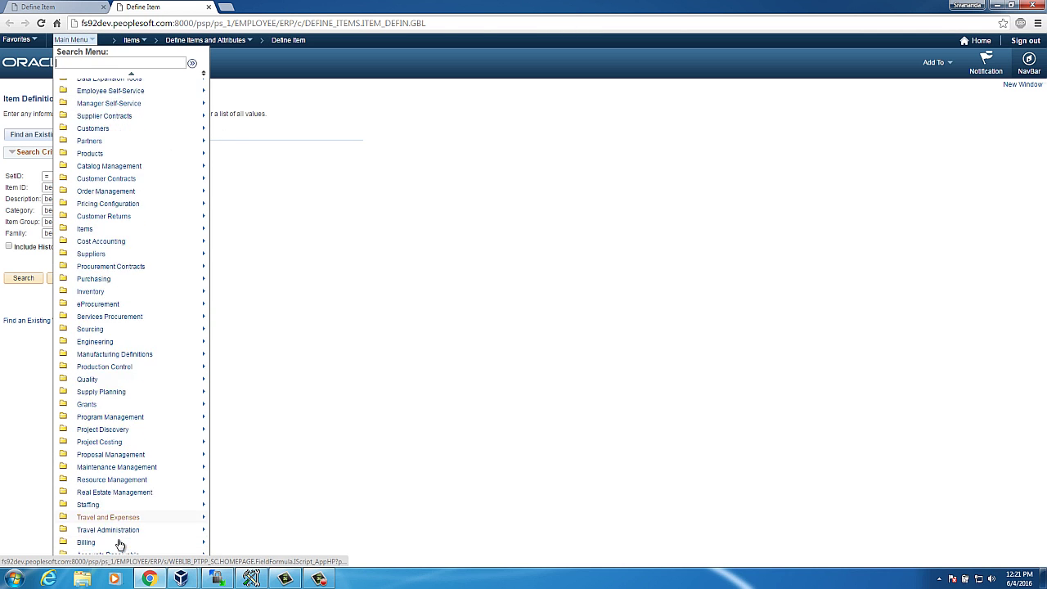
pyautogui.scroll(-2, 120, 540)
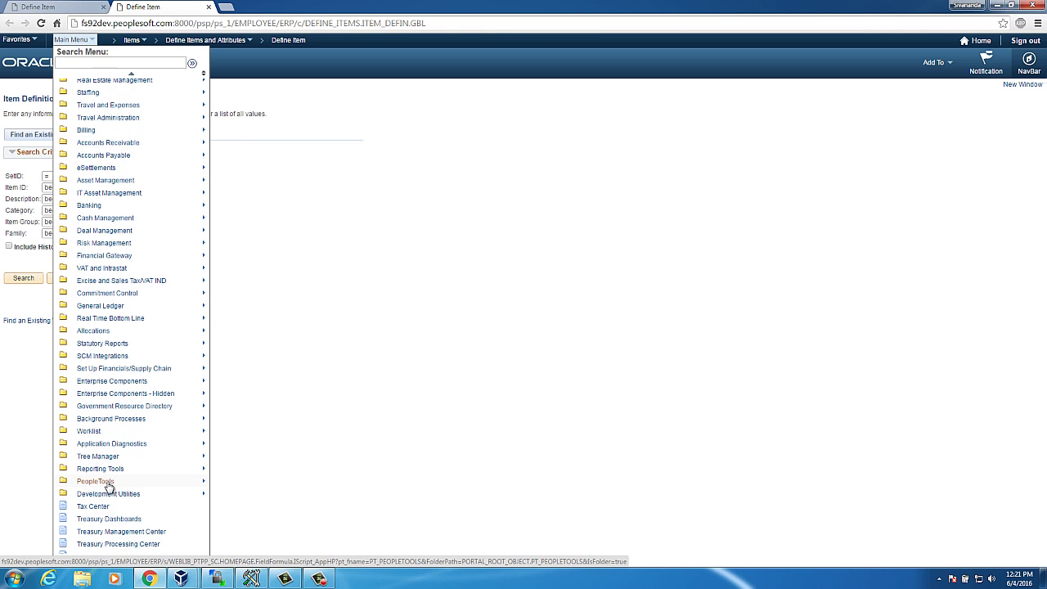
pyautogui.moveTo(107, 482)
pyautogui.moveTo(215, 115)
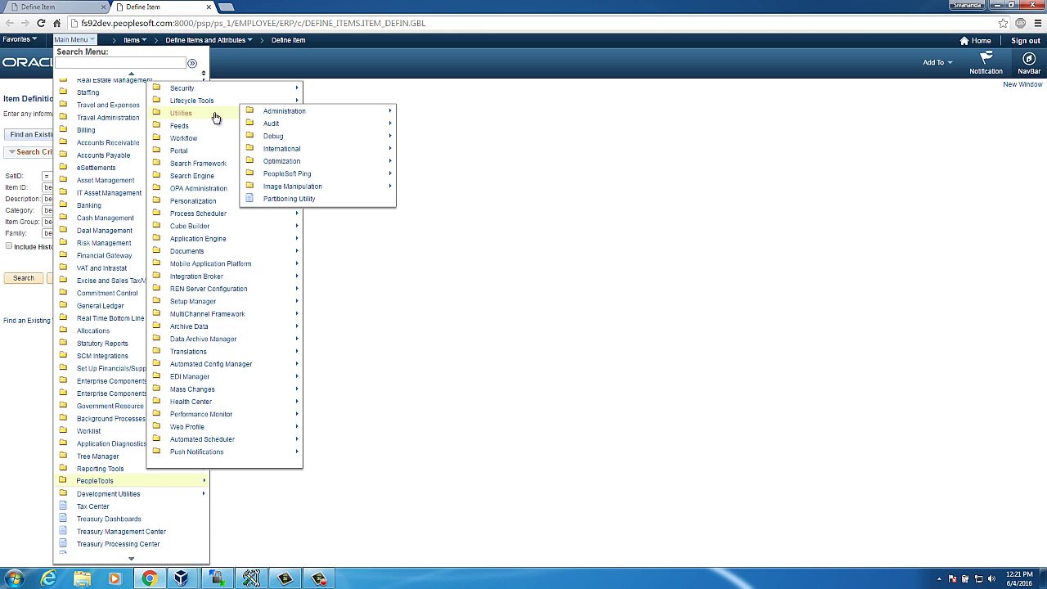
pyautogui.moveTo(284, 139)
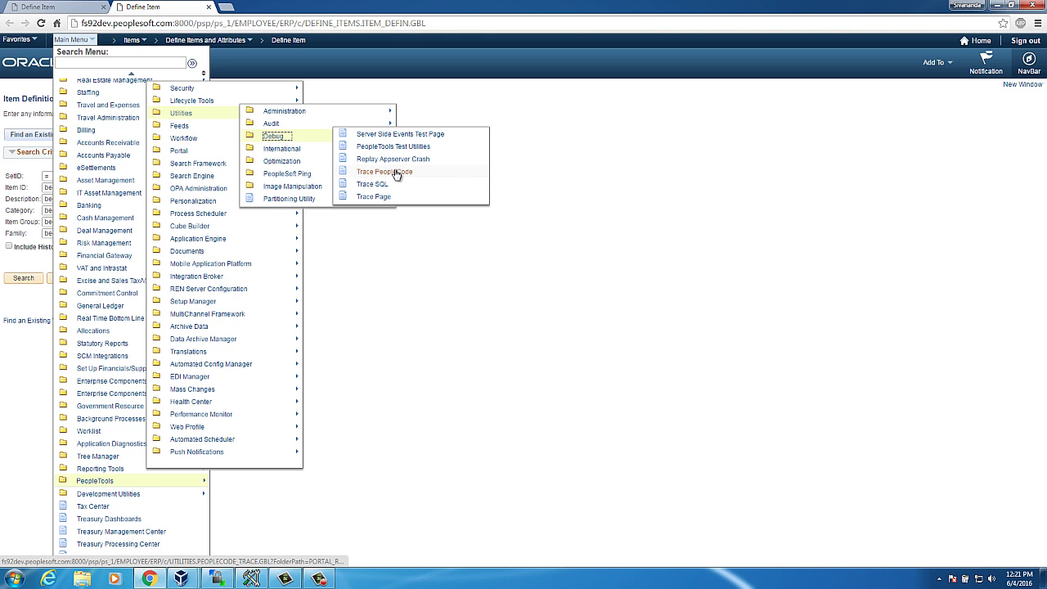
pyautogui.click(396, 172)
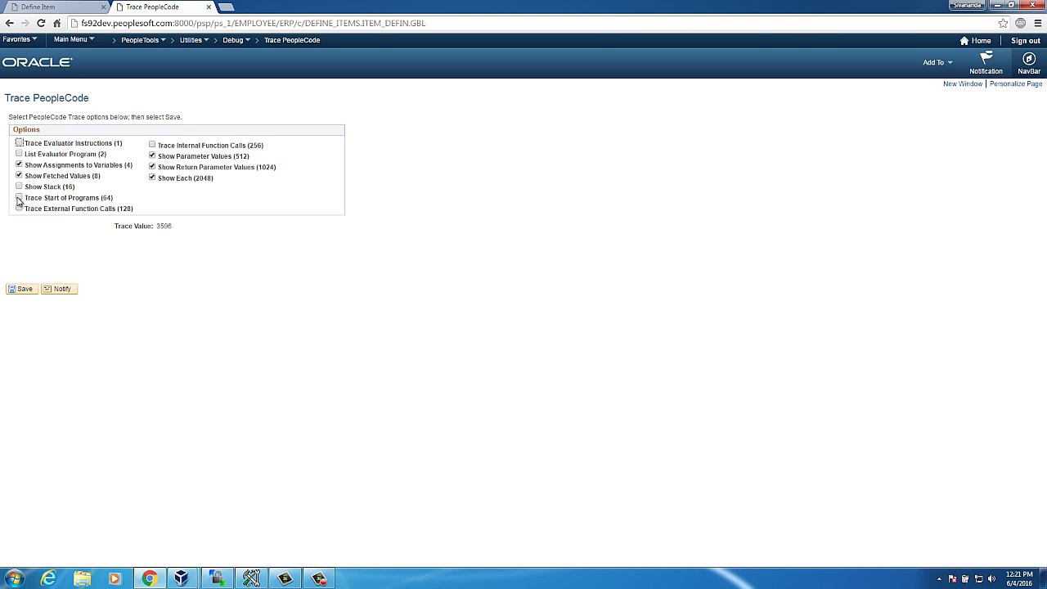
# Enable Trace Start of Programs (64) and save, raising the Trace Value to 3660.
pyautogui.click(19, 199)
pyautogui.click(24, 289)
# Go to Trace SQL via the Debug breadcrumb, add SQL Bind (2) tracing, and save with value 3.
pyautogui.click(239, 44)
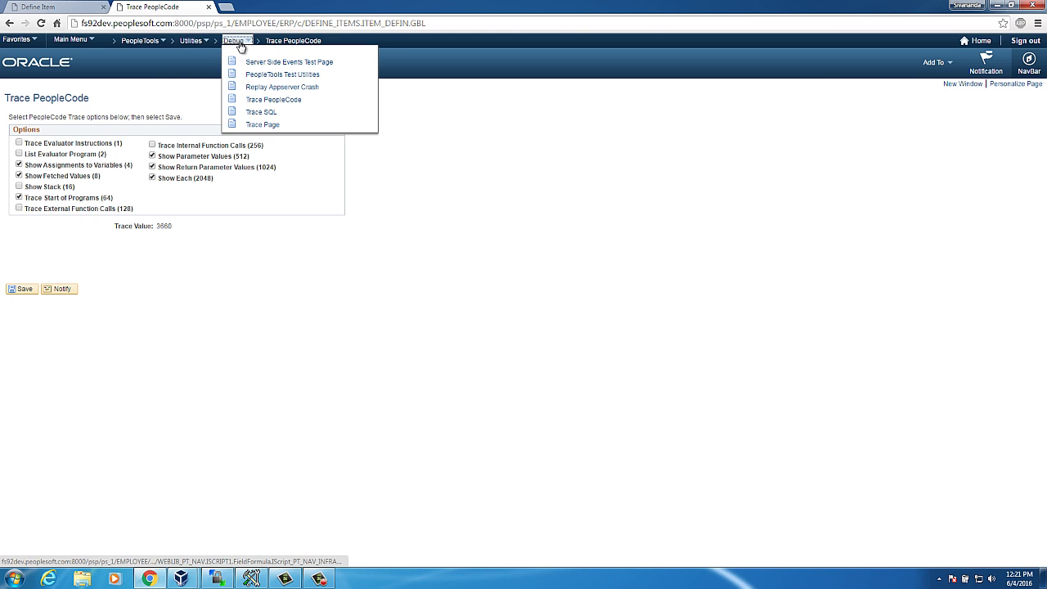
pyautogui.click(263, 113)
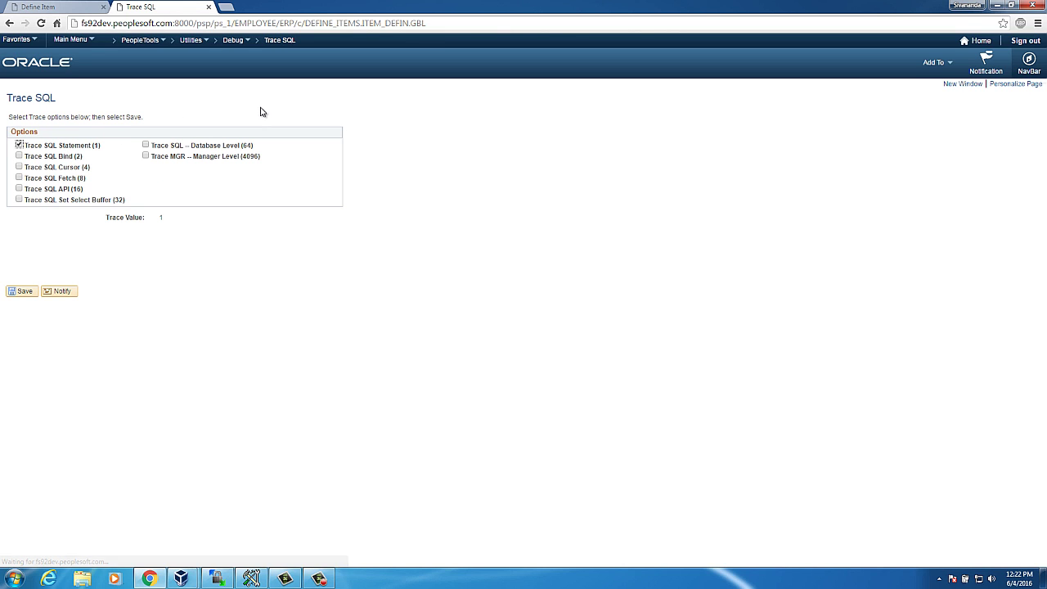
pyautogui.click(19, 156)
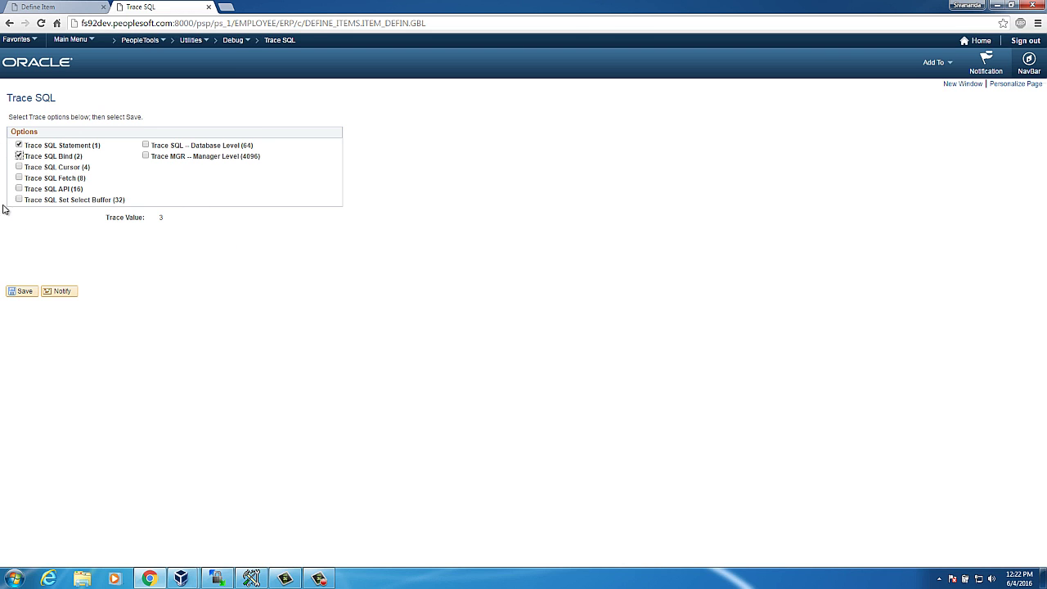
pyautogui.click(25, 292)
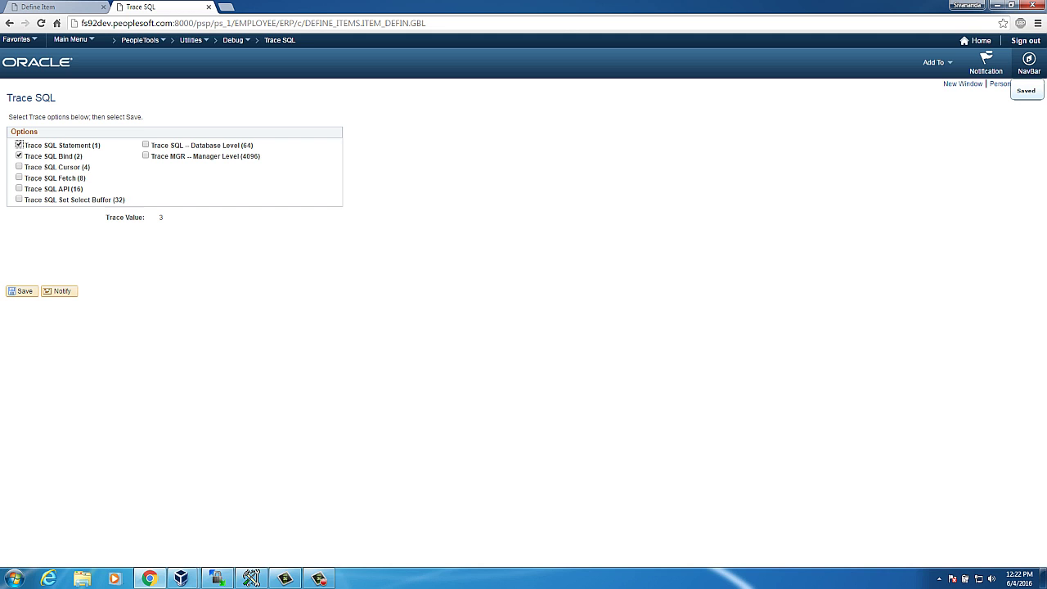
# Refresh WinSCP's remote LOGS folder and open VP1_192.168.56.1.tracesql in Notepad++.
pyautogui.click(217, 578)
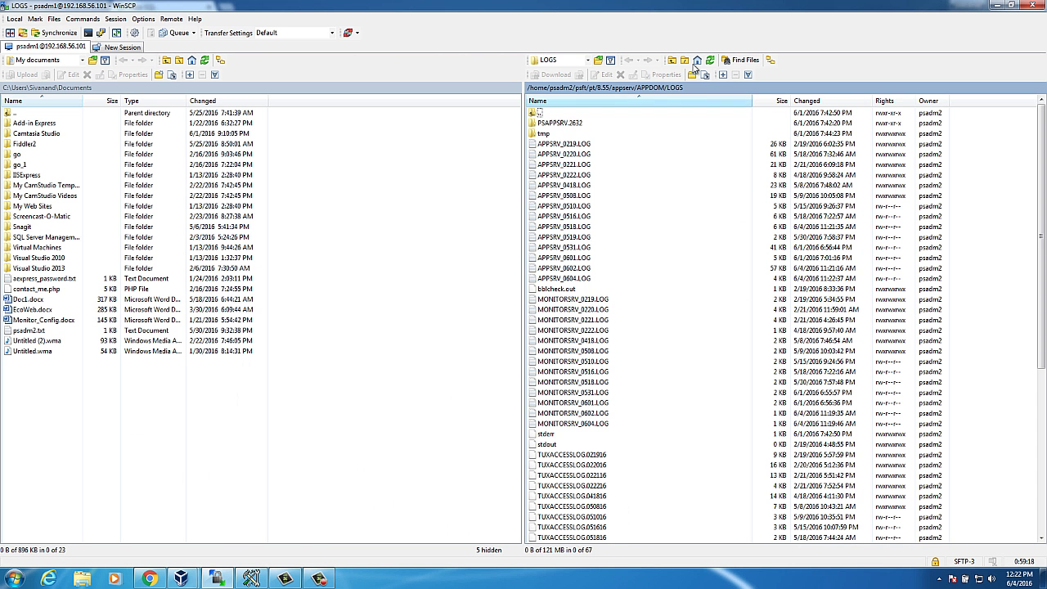
pyautogui.click(710, 62)
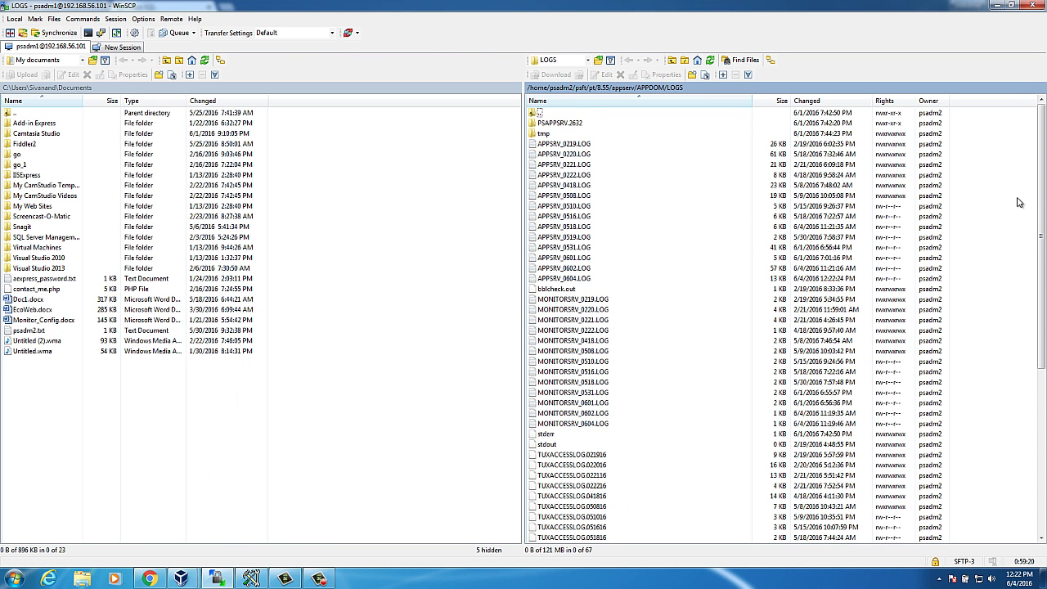
pyautogui.moveTo(1037, 200); pyautogui.dragTo(1037, 358)
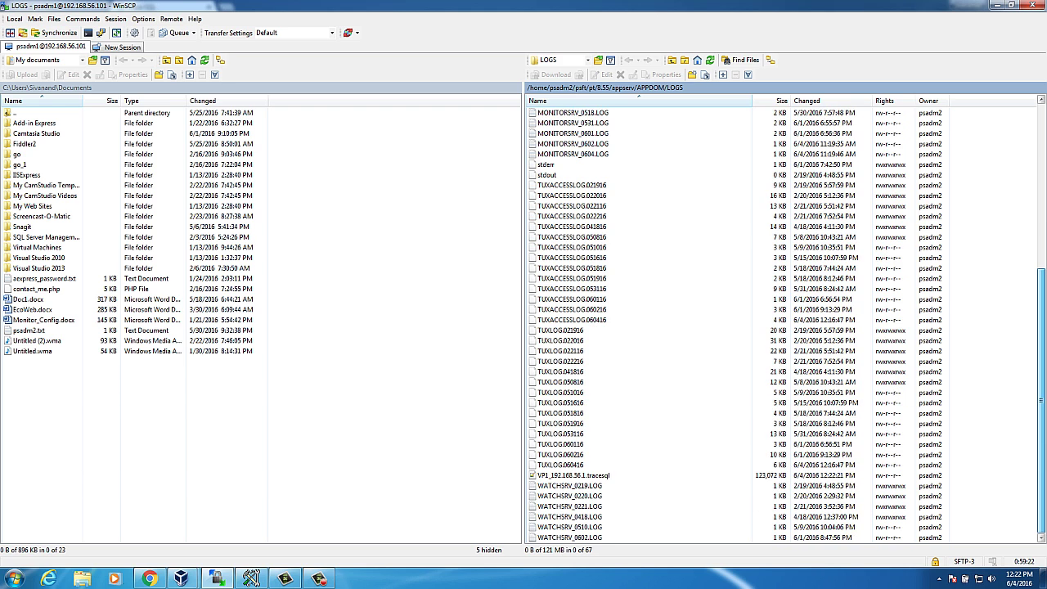
pyautogui.click(555, 475)
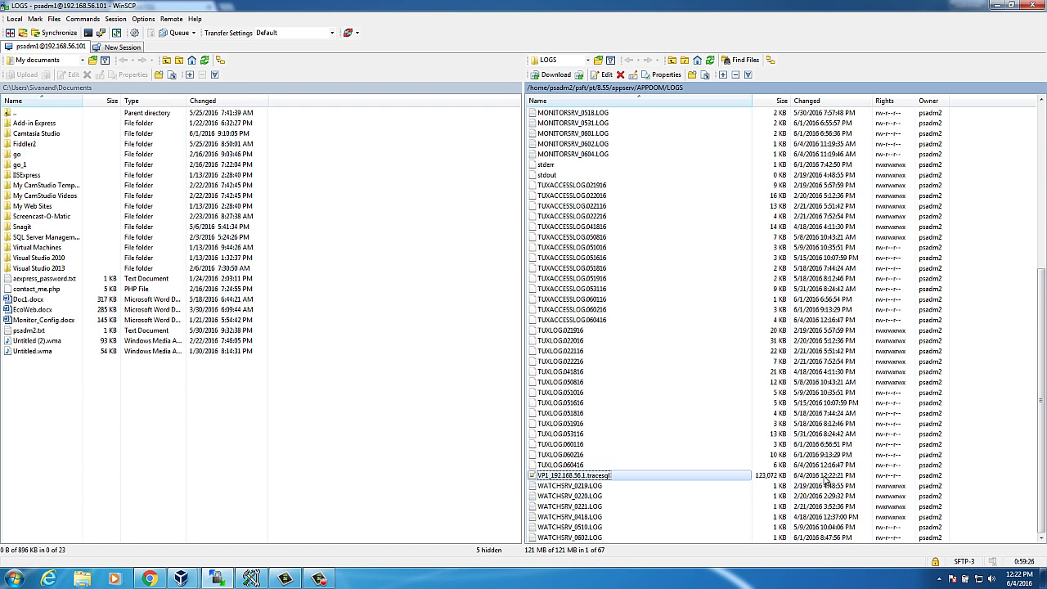
pyautogui.rightClick(562, 481)
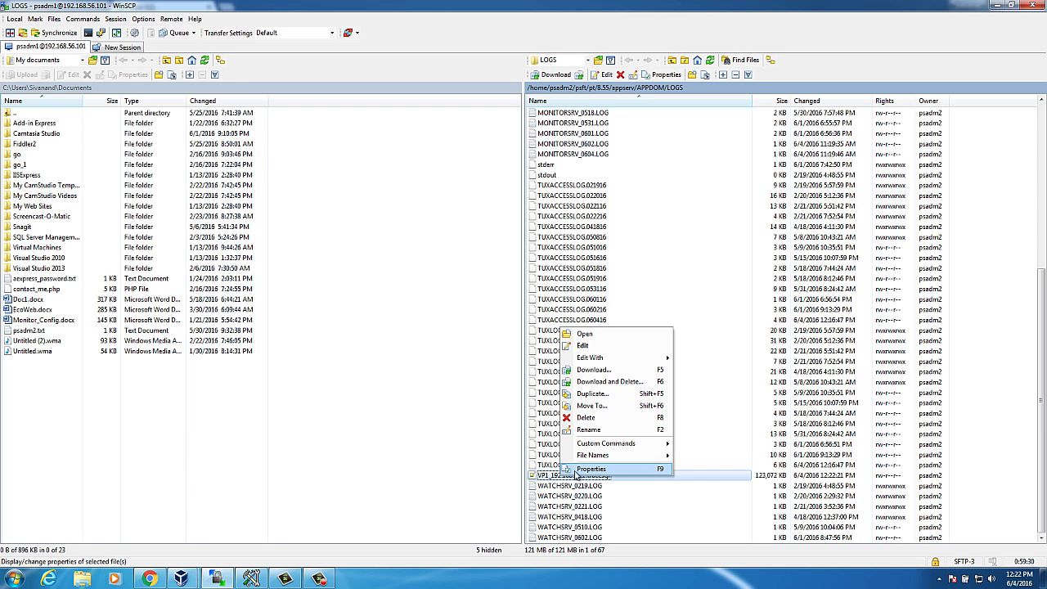
pyautogui.click(728, 479)
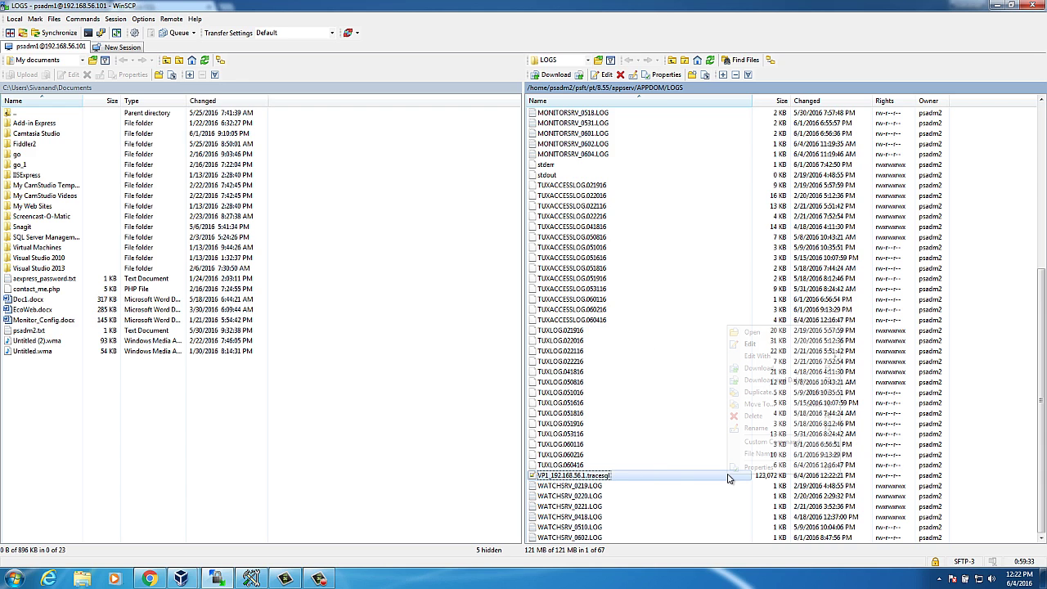
pyautogui.click(766, 332)
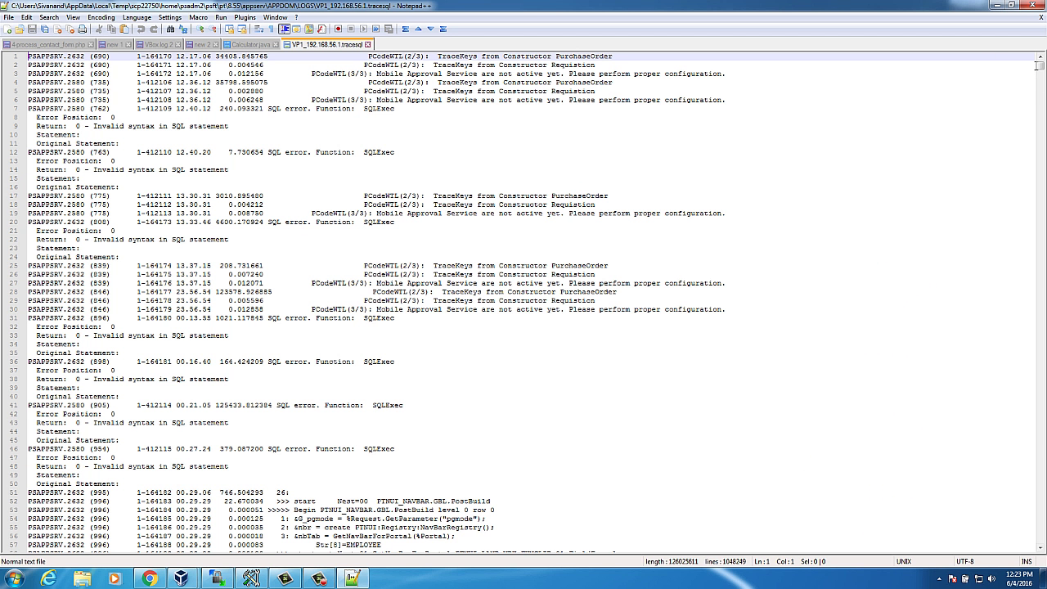
# Scroll to the end of the trace log and select SQL.DEBUG on line 1048216.
pyautogui.moveTo(1037, 65); pyautogui.dragTo(1033, 368)
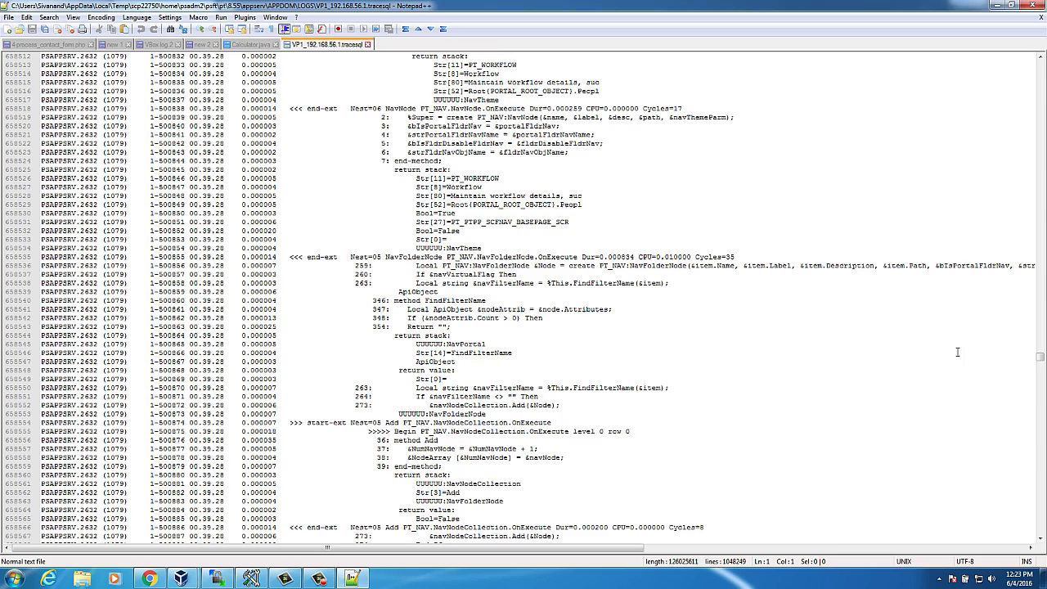
pyautogui.moveTo(1037, 358); pyautogui.dragTo(1032, 535)
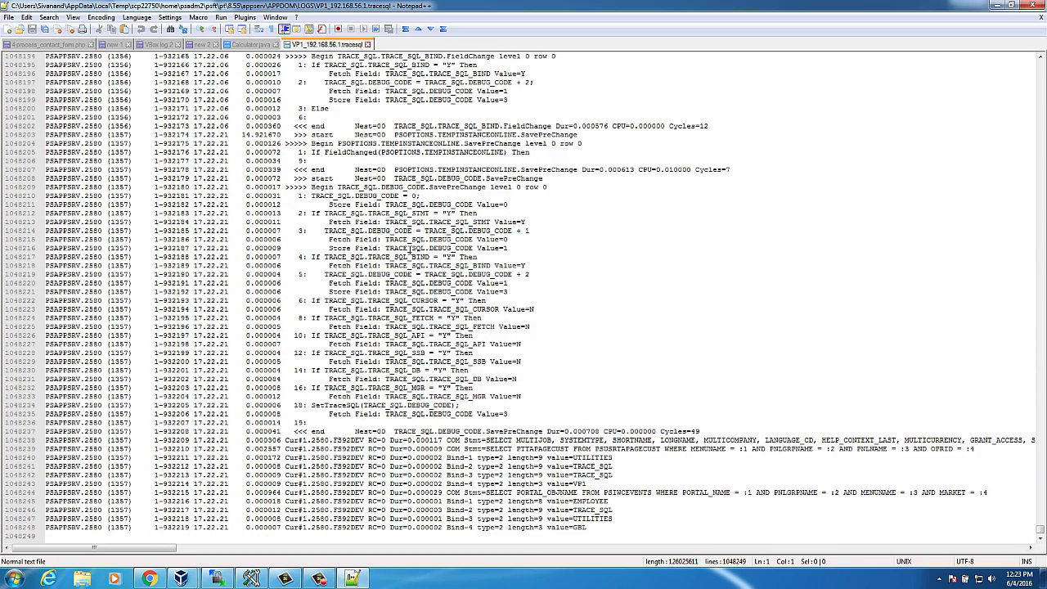
pyautogui.moveTo(410, 248); pyautogui.dragTo(451, 248)
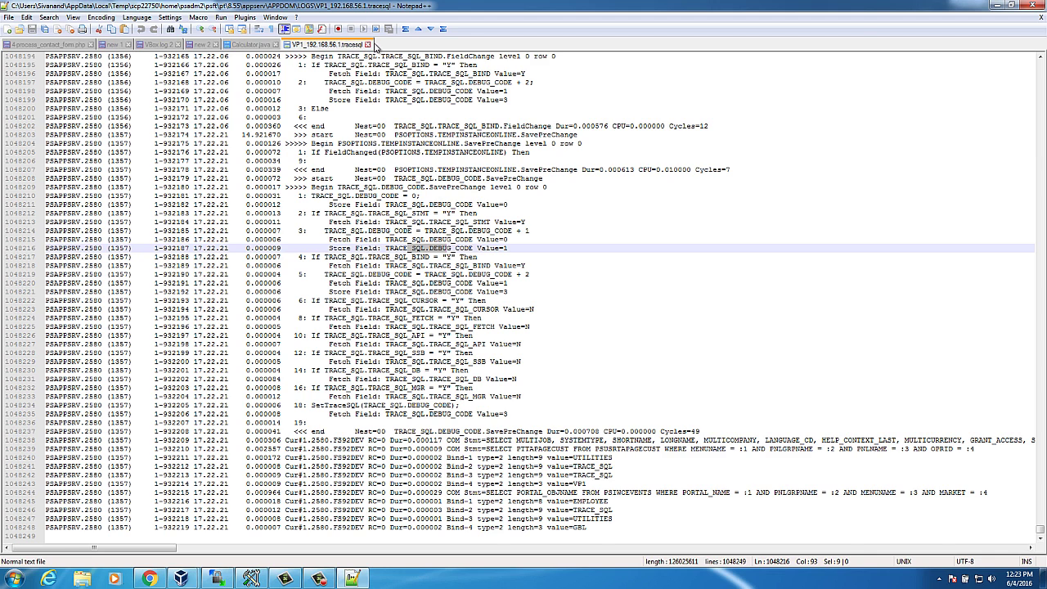
# Delete VP1_192.168.56.1.tracesql from WinSCP's remote LOGS folder, then minimize WinSCP.
pyautogui.hotkey('alt', 'Tab')
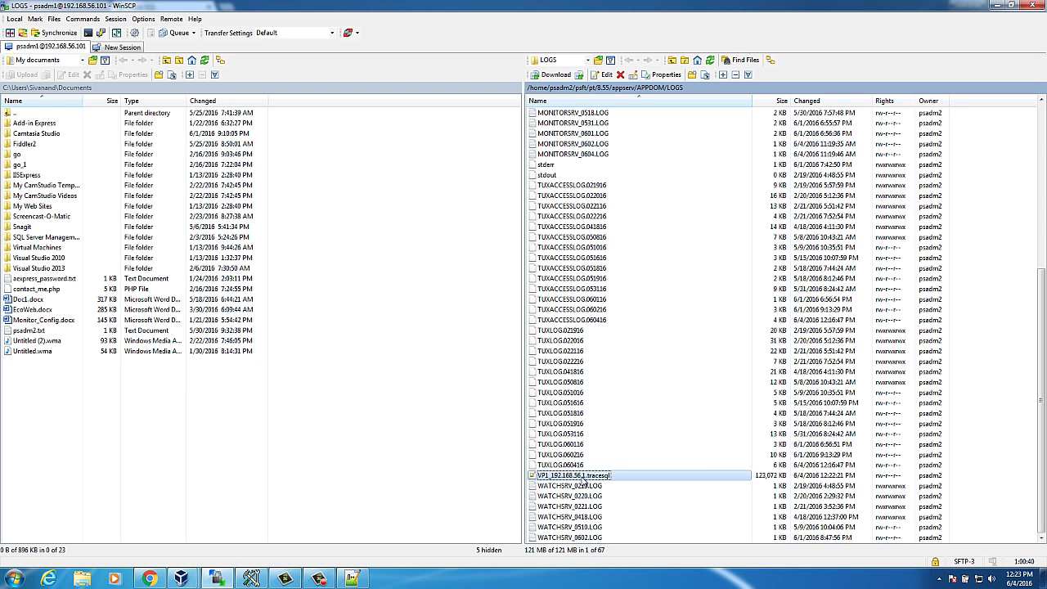
pyautogui.rightClick(584, 482)
pyautogui.click(614, 422)
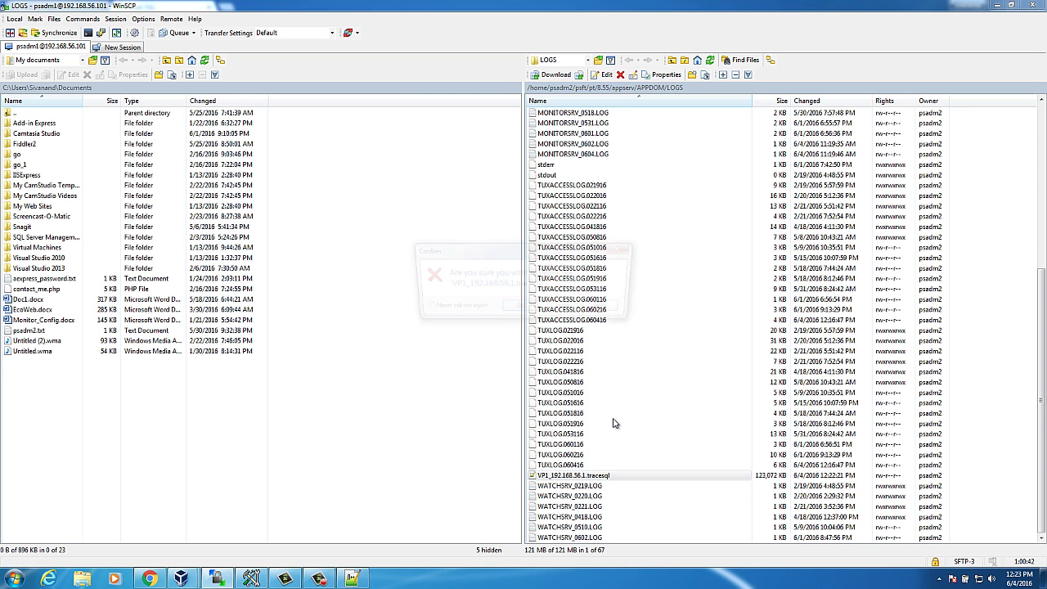
pyautogui.click(514, 312)
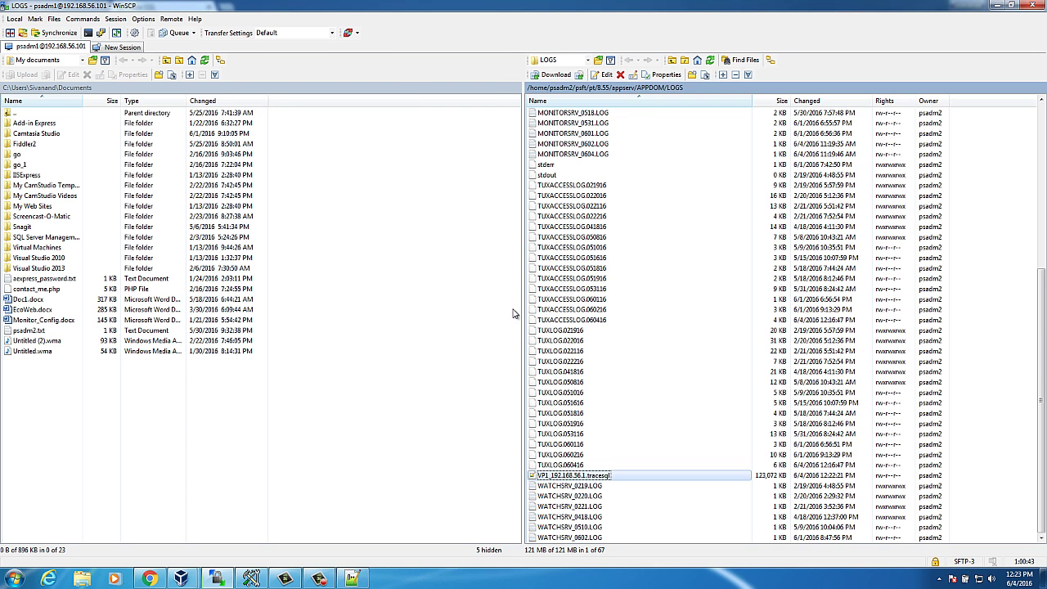
pyautogui.click(997, 6)
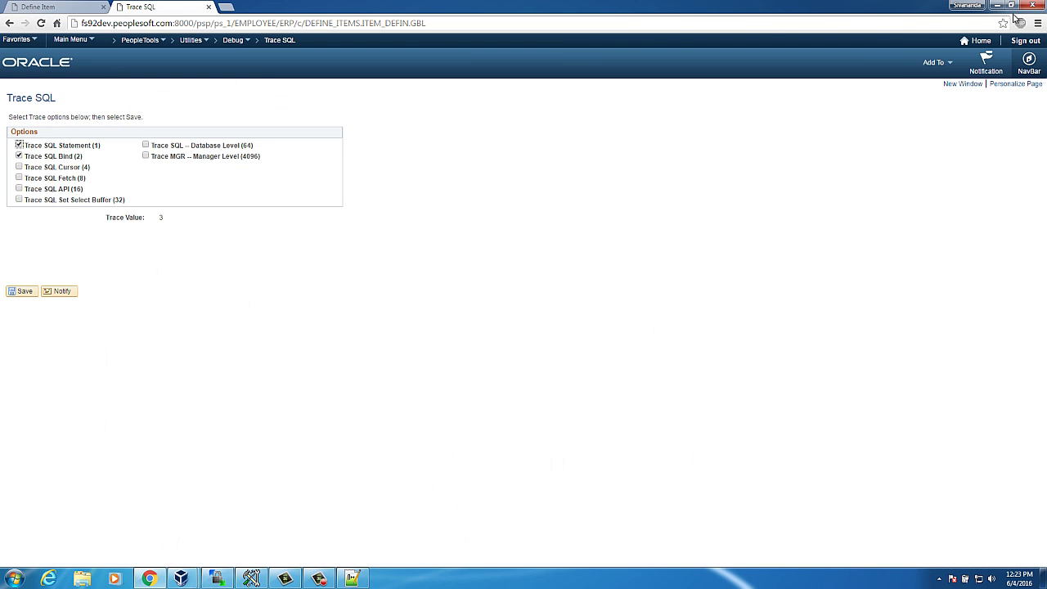
# Back on the Define Item tab, check Non-Owned Item for 10002 and dismiss both SQL errors.
pyautogui.click(56, 6)
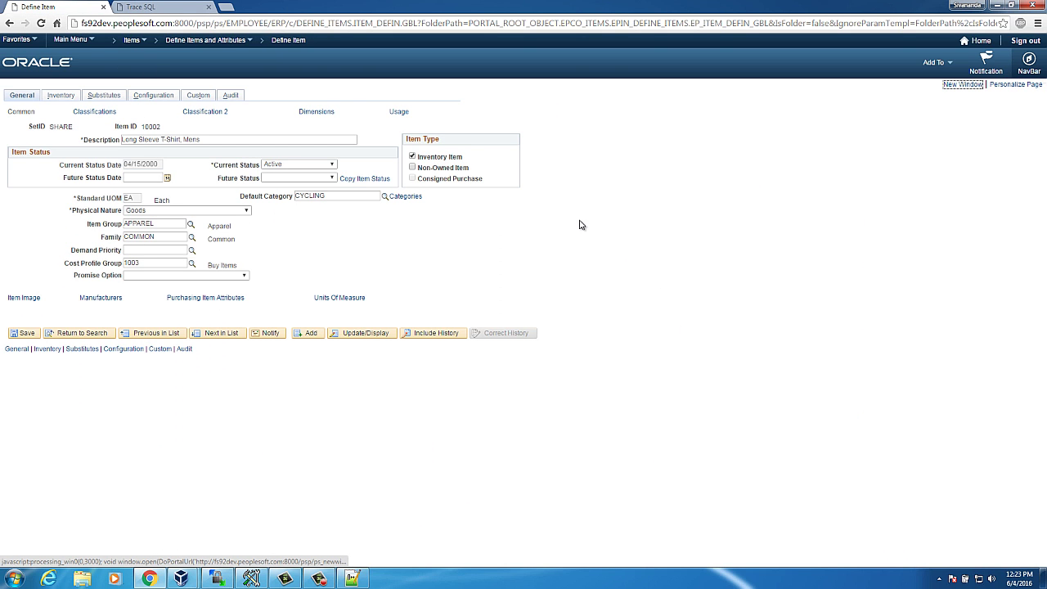
pyautogui.click(413, 168)
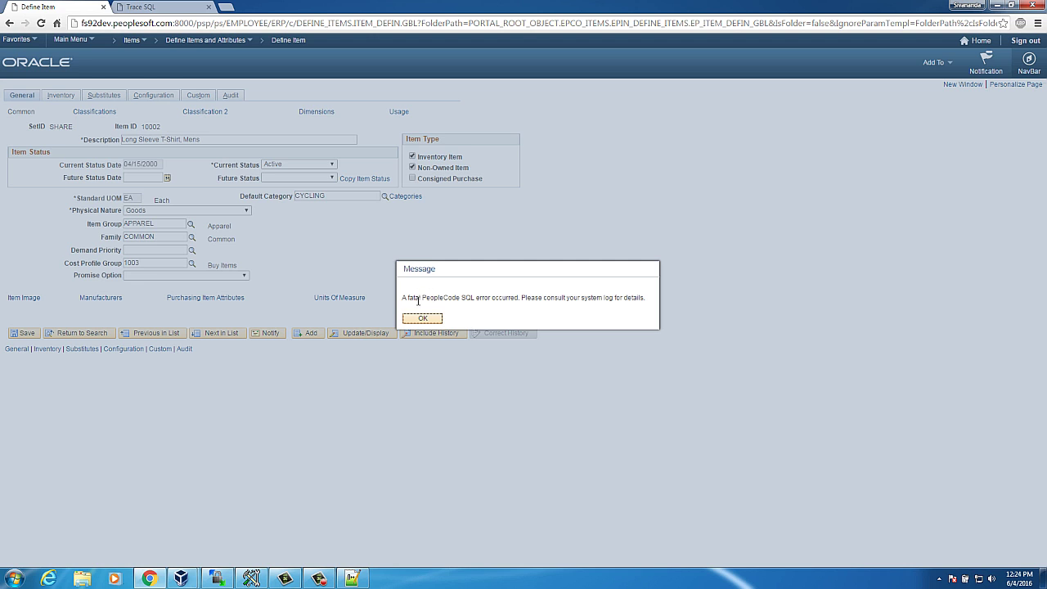
pyautogui.click(422, 321)
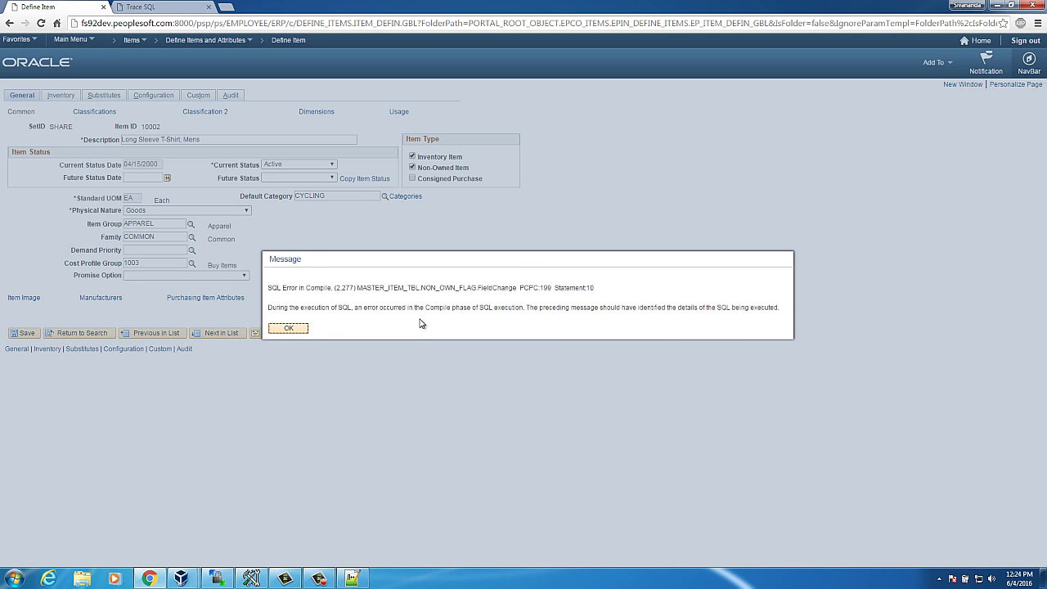
pyautogui.click(303, 329)
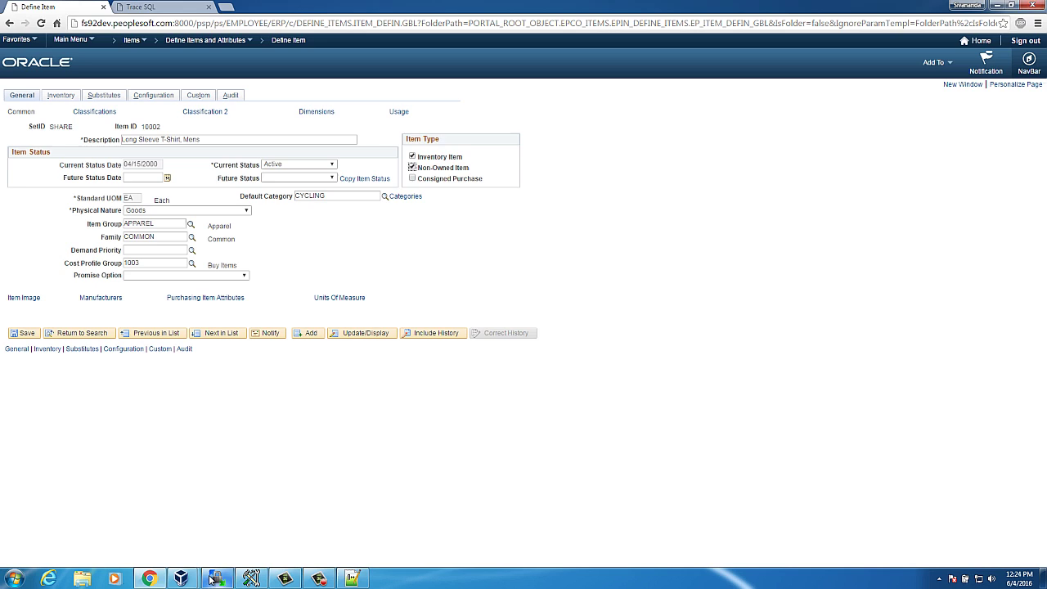
# Refresh WinSCP's remote LOGS listing and open the new VP1_192.168.56.1.tracesql trace file.
pyautogui.click(251, 575)
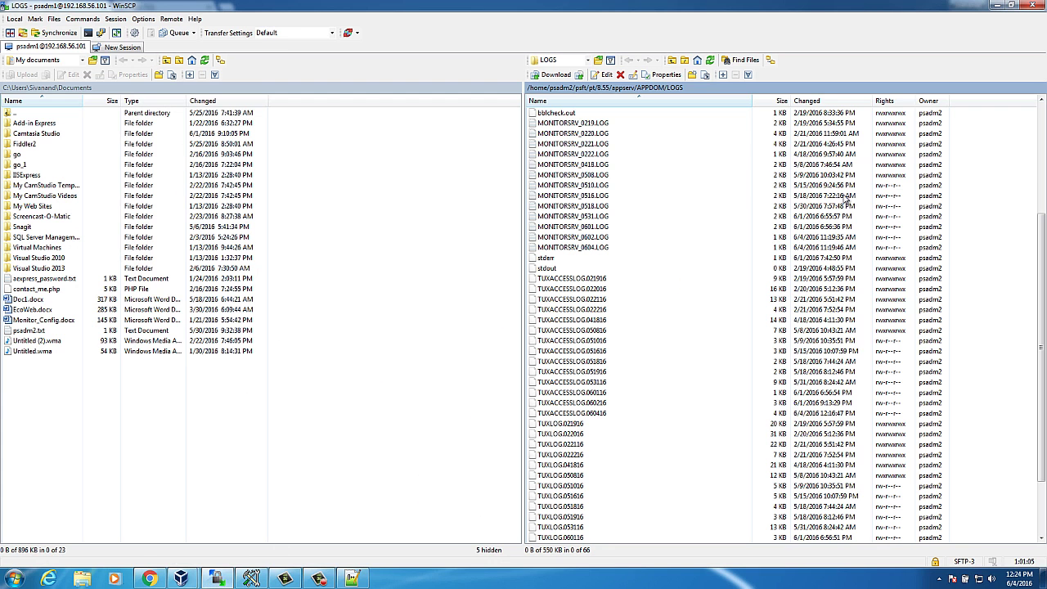
pyautogui.click(710, 60)
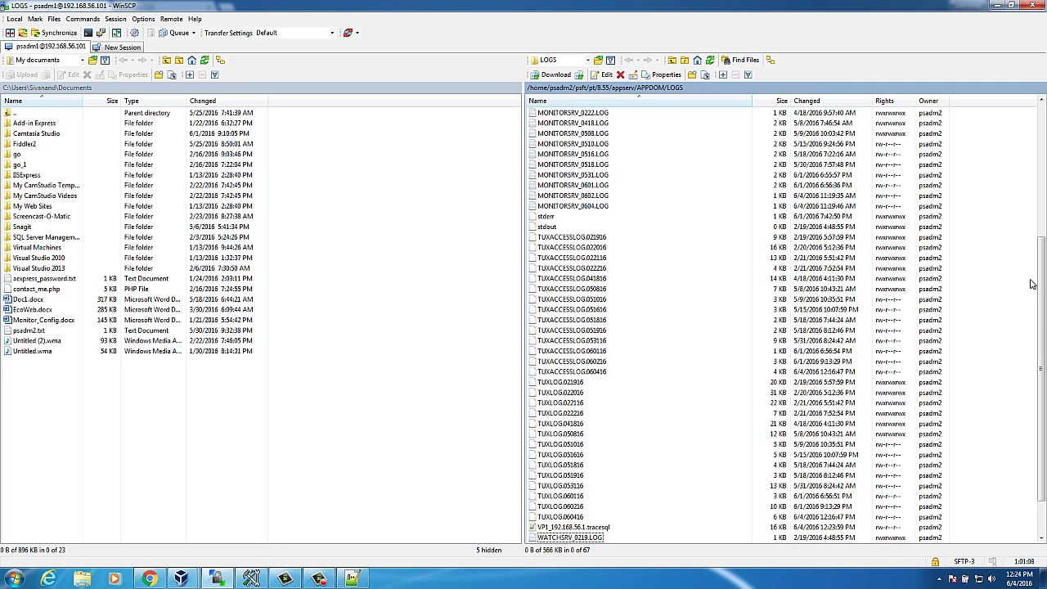
pyautogui.moveTo(1043, 343); pyautogui.dragTo(1043, 376)
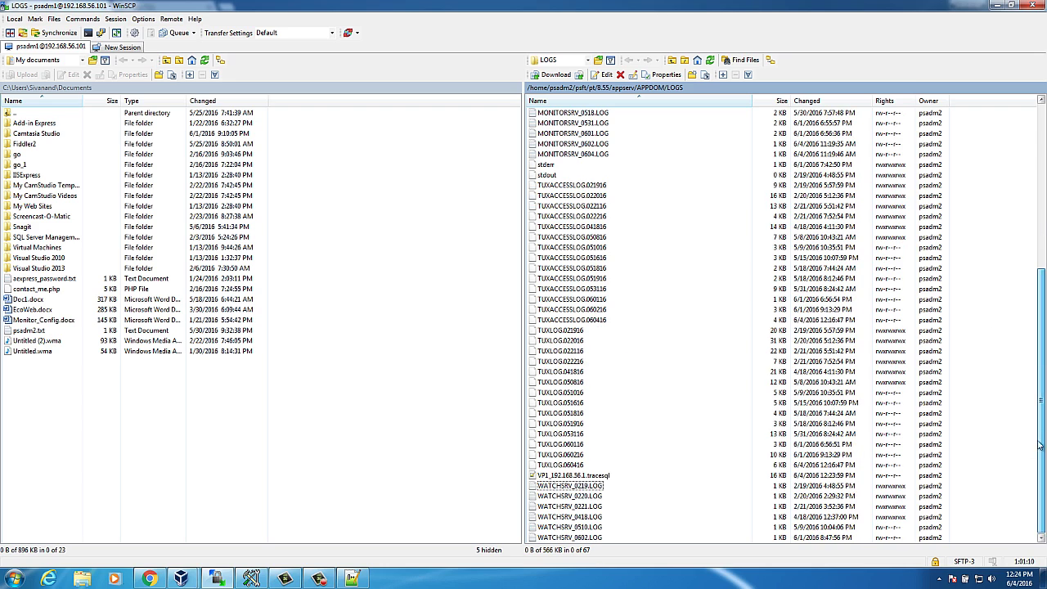
pyautogui.rightClick(581, 476)
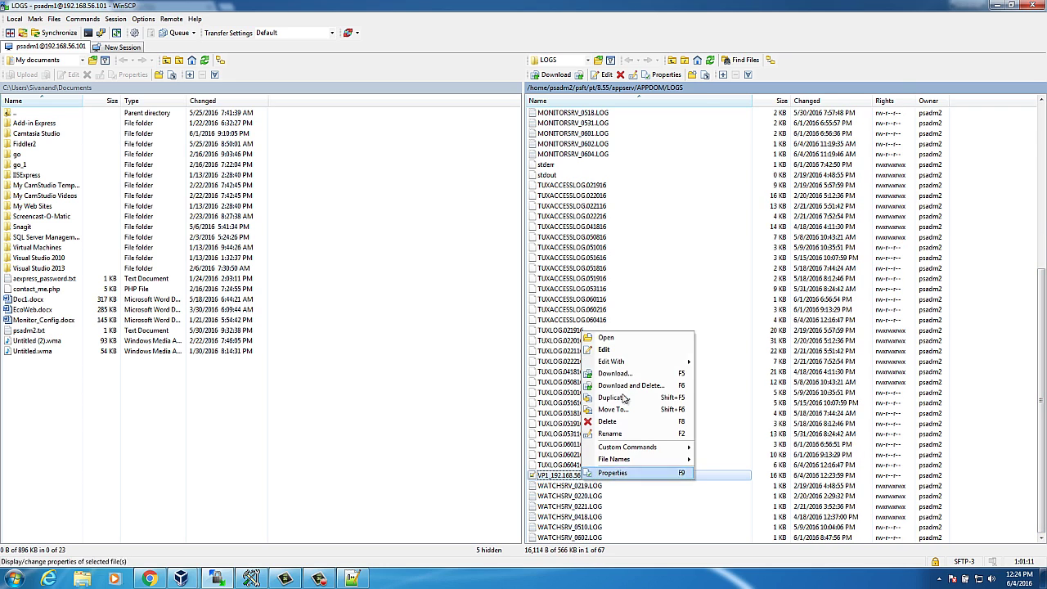
pyautogui.click(624, 339)
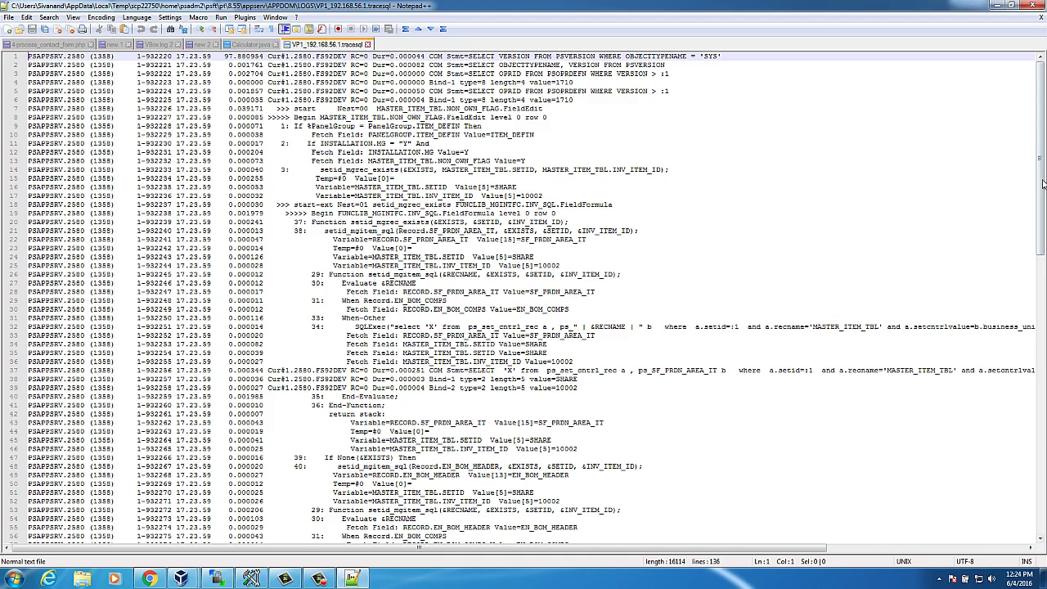
# Find and highlight the 'Invalid syntax in SQL statement' error in the trace.
pyautogui.moveTo(1042, 183)
pyautogui.mouseDown()
pyautogui.moveTo(1026, 304)
pyautogui.moveTo(1029, 208)
pyautogui.moveTo(1030, 196)
pyautogui.moveTo(1029, 495)
pyautogui.mouseUp()
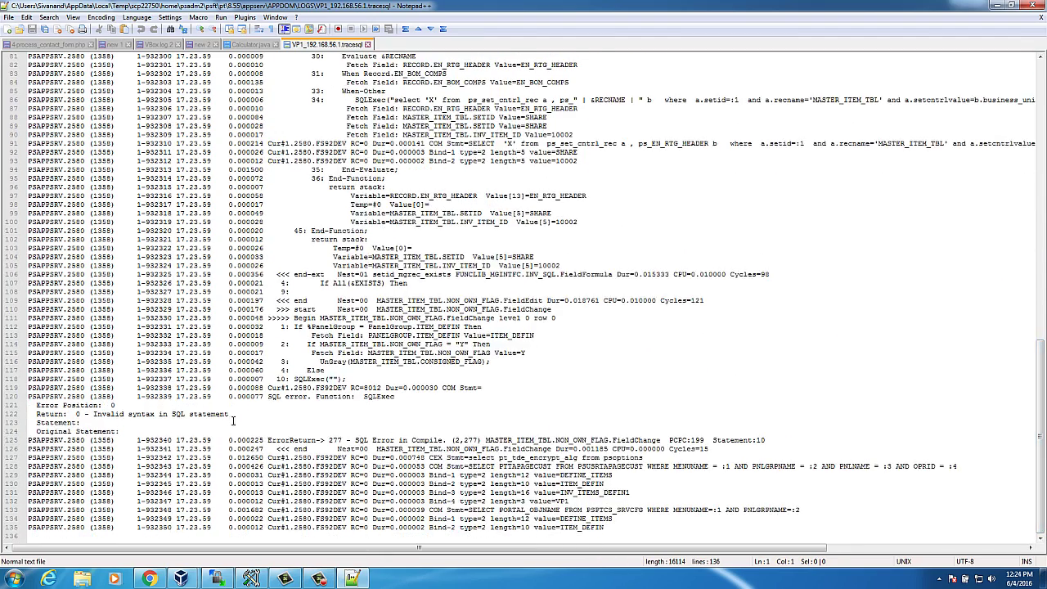
pyautogui.moveTo(233, 417); pyautogui.dragTo(88, 415)
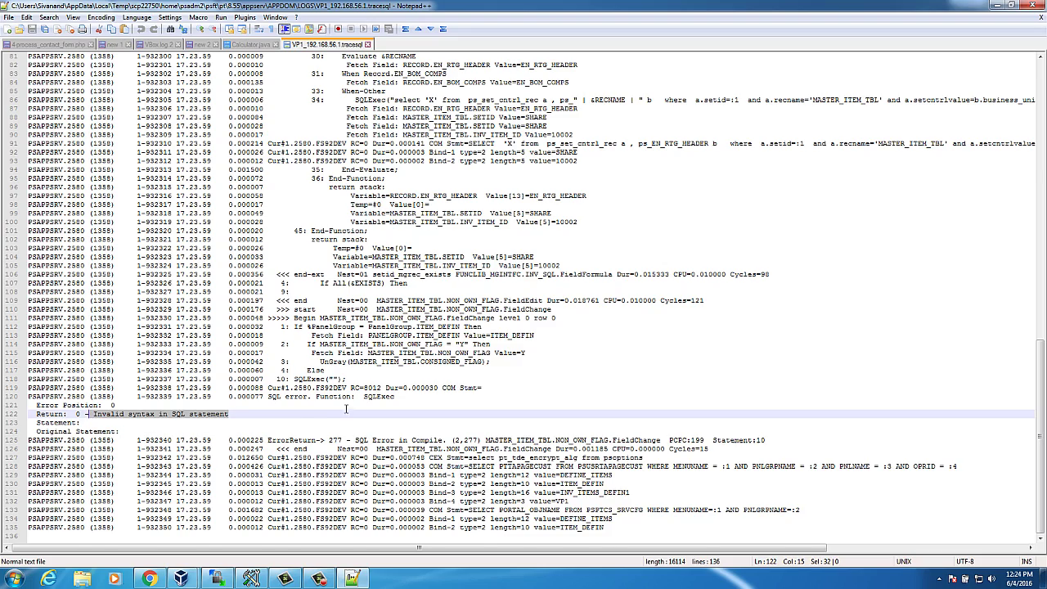
pyautogui.scroll(20, 389, 402)
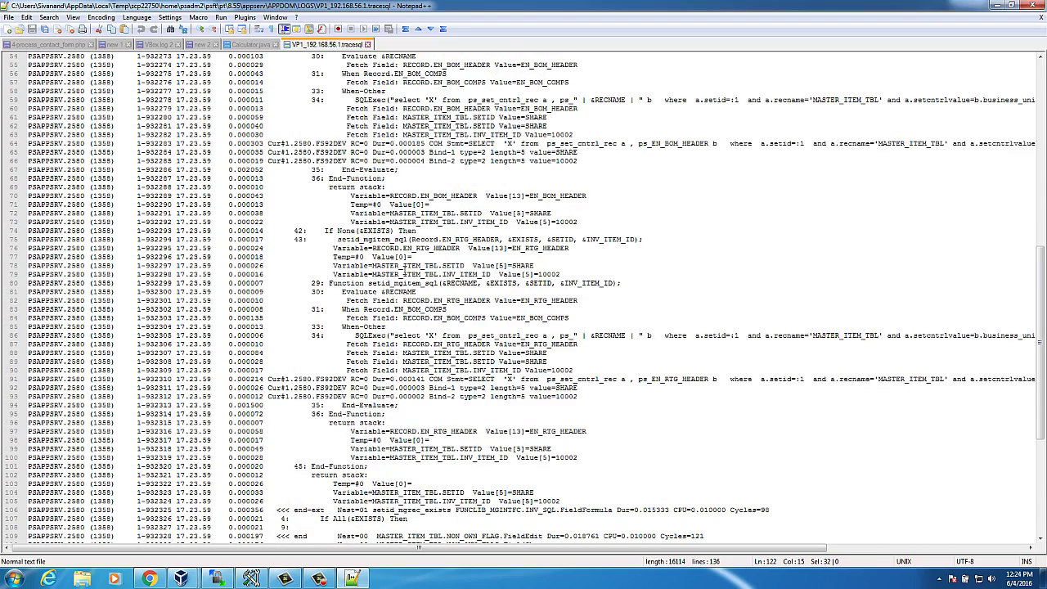
pyautogui.scroll(7, 404, 266)
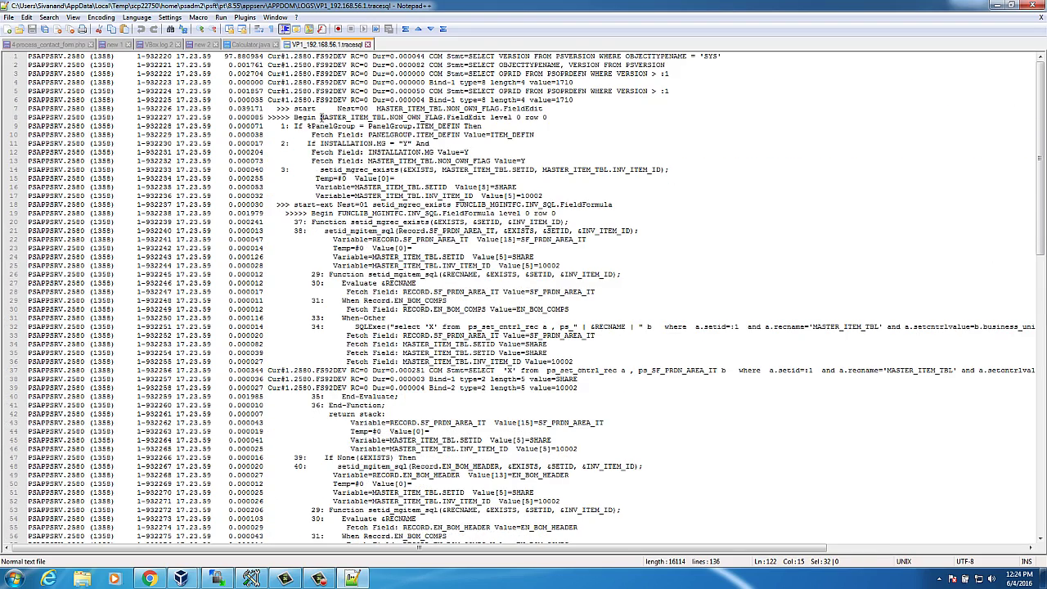
# Highlight MASTER_ITEM_TBL and the line 8 NON_OWN_FLAG Begin entry, then recheck the error line.
pyautogui.moveTo(321, 117); pyautogui.dragTo(387, 118)
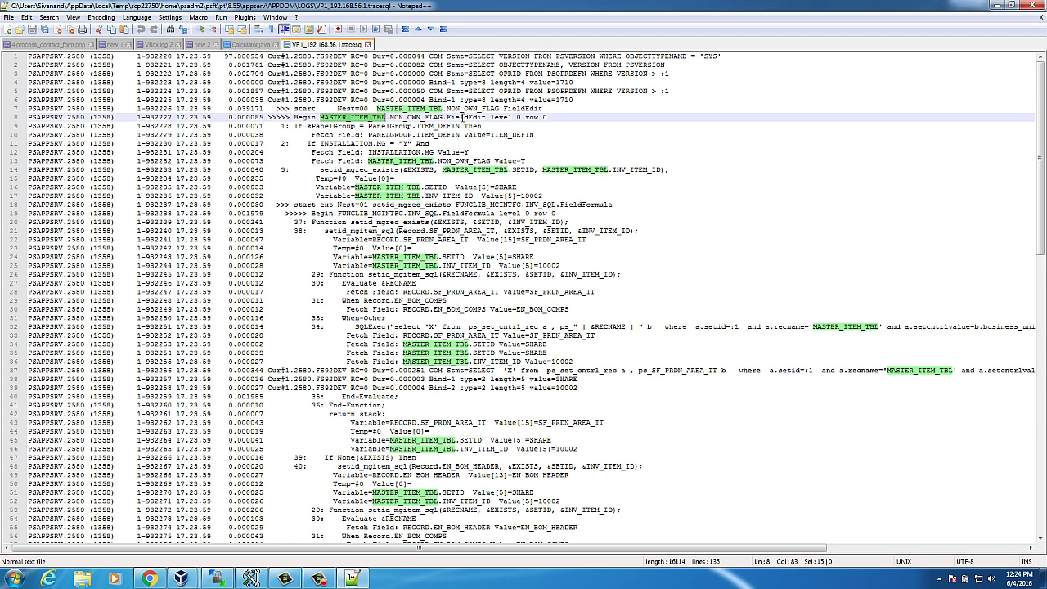
pyautogui.doubleClick(544, 117)
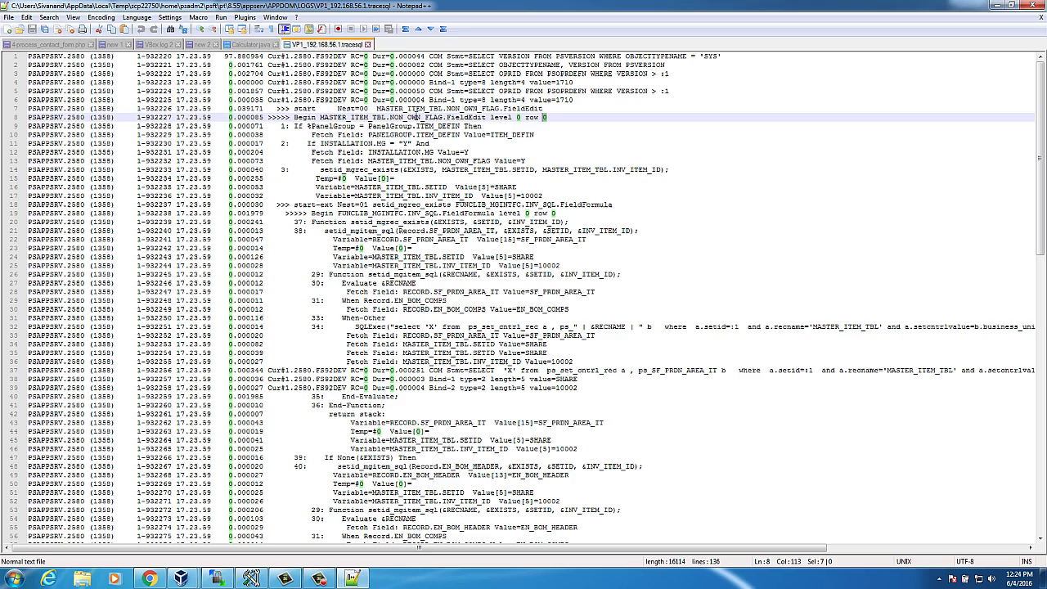
pyautogui.moveTo(415, 115); pyautogui.dragTo(297, 115)
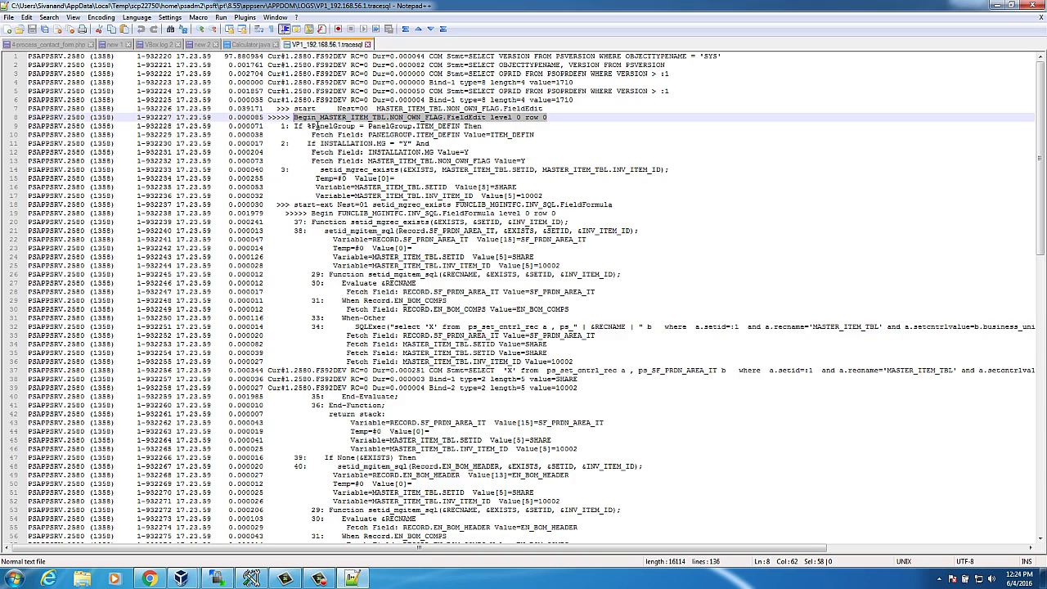
pyautogui.hscroll(1, 461, 310)
pyautogui.scroll(-20, 461, 309)
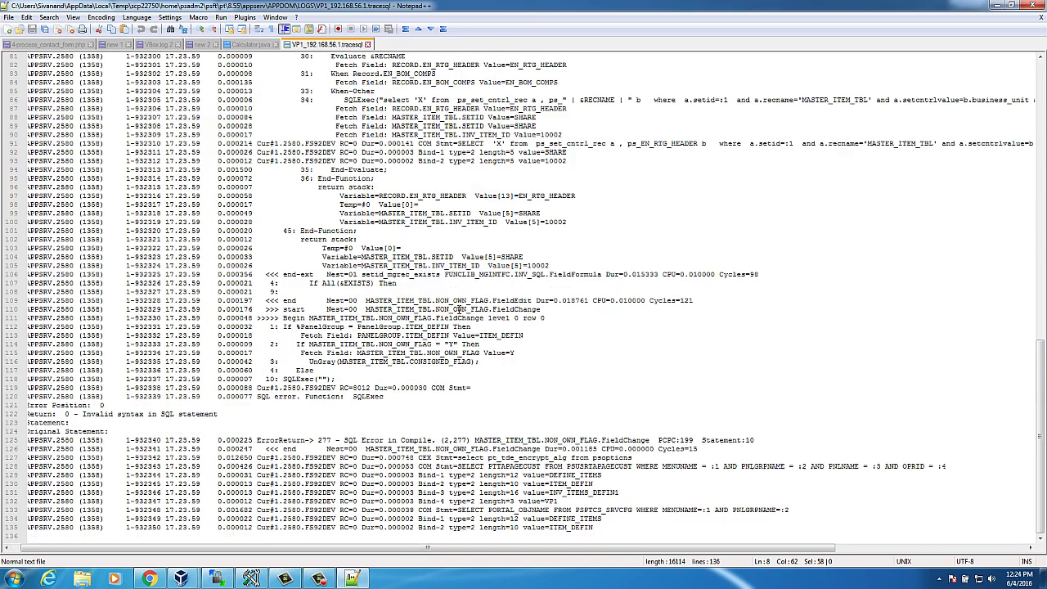
pyautogui.moveTo(212, 417); pyautogui.dragTo(27, 415)
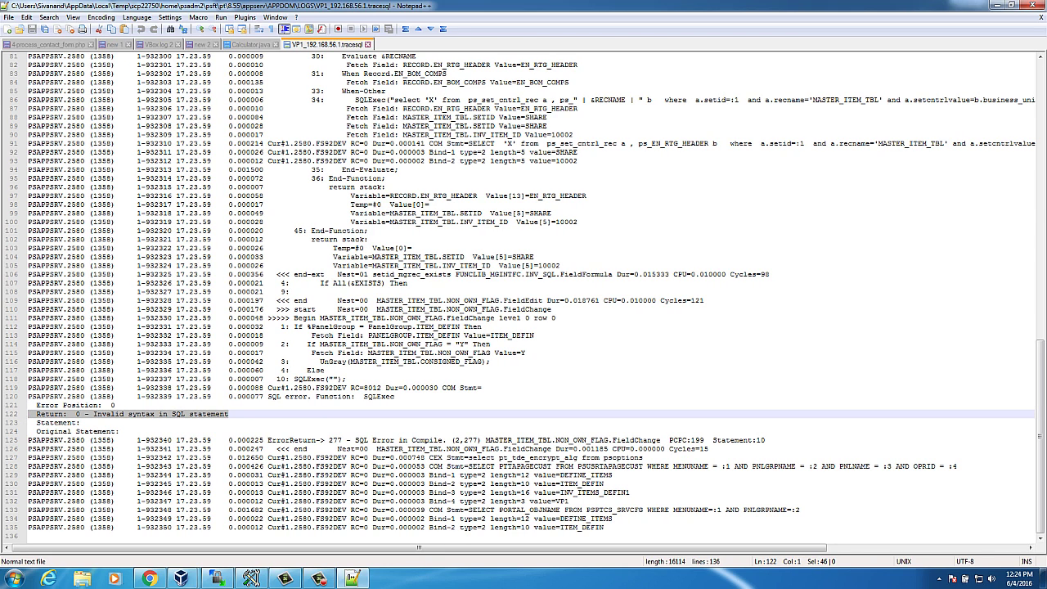
# Comment out SQLExec("") with rem in the NON_OWN_FLAG FieldChange PeopleCode, save, and minimize.
pyautogui.click(250, 578)
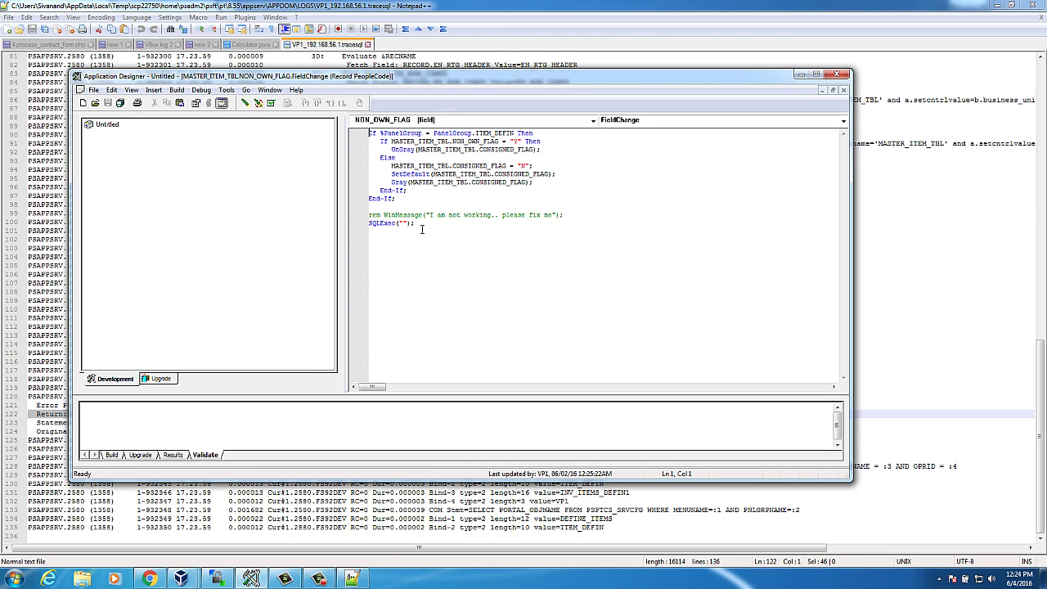
pyautogui.click(349, 222)
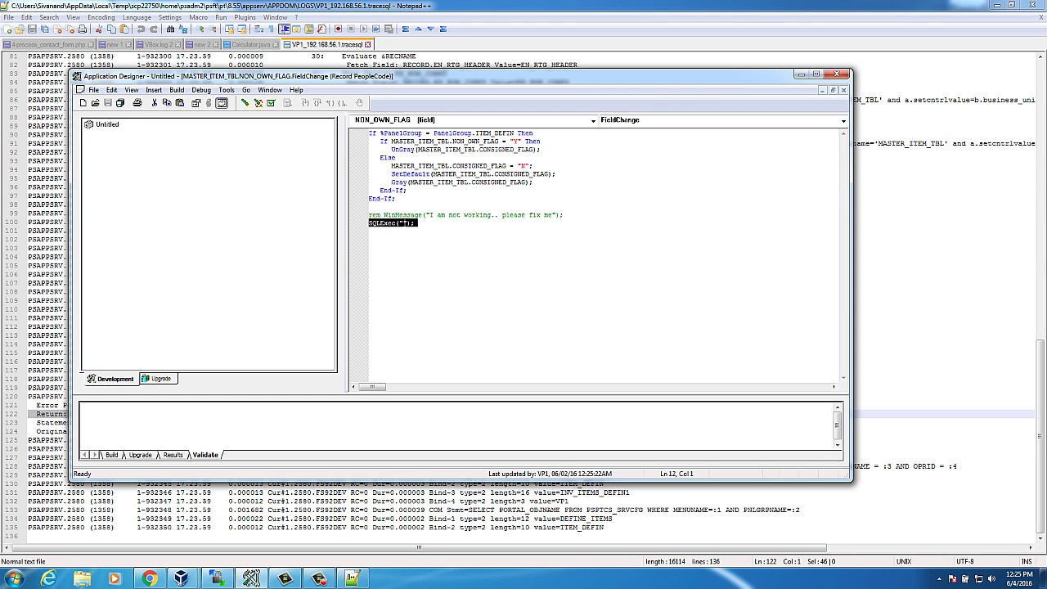
pyautogui.click(401, 223)
pyautogui.click(368, 223)
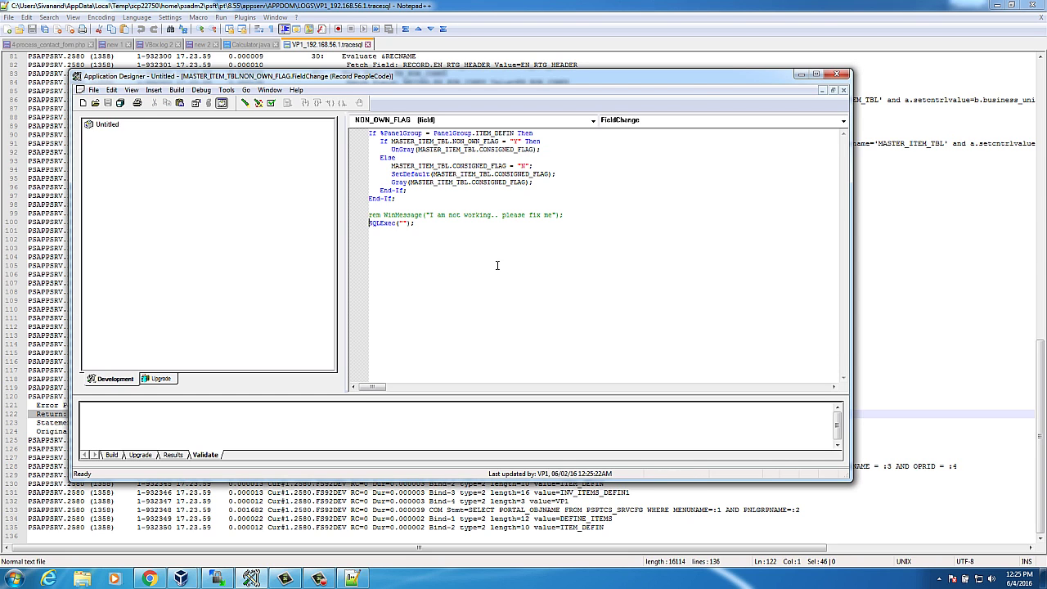
pyautogui.write('rem')
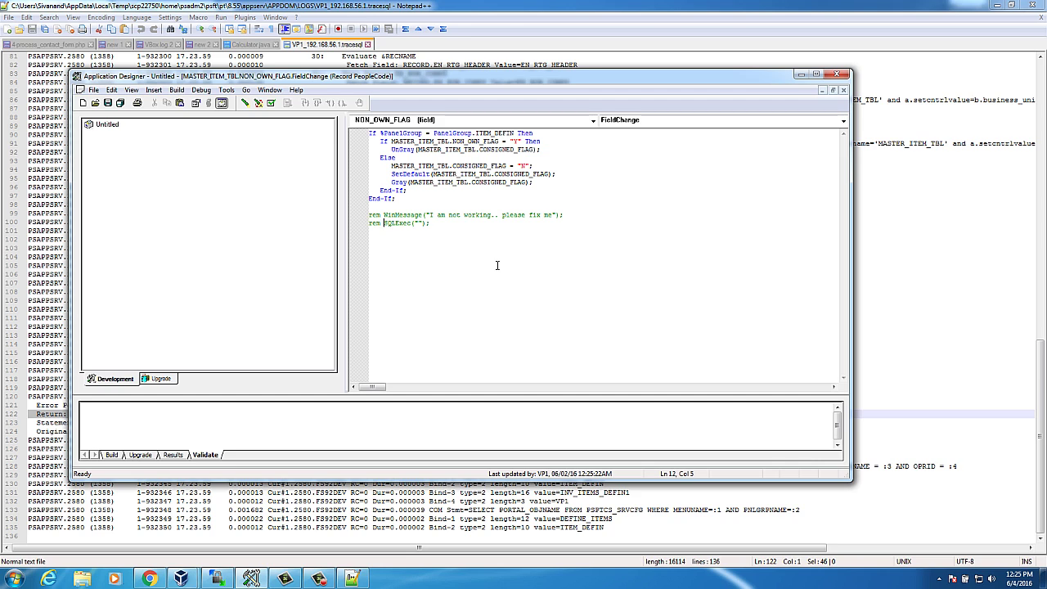
pyautogui.click(107, 102)
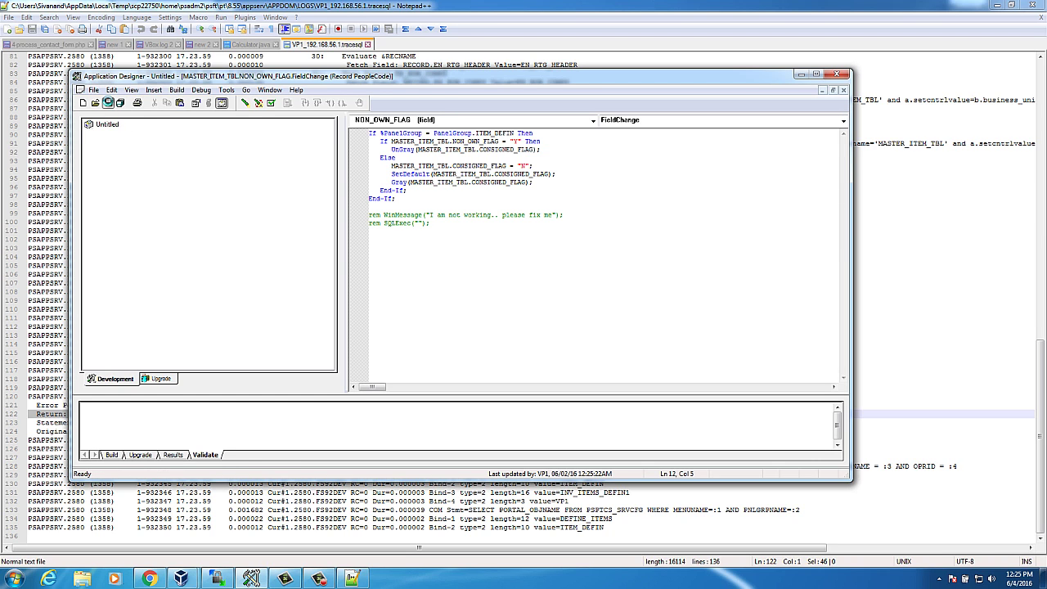
pyautogui.click(799, 75)
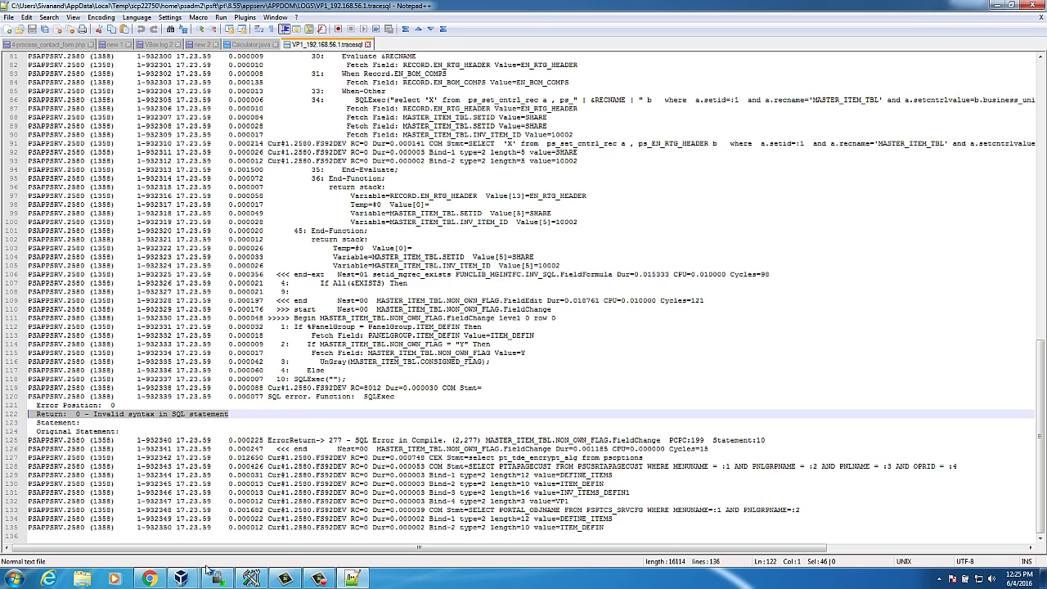
# Return to search without saving and reopen item 10002 Long Sleeve T-Shirt, Mens in SetID SHARE.
pyautogui.click(150, 578)
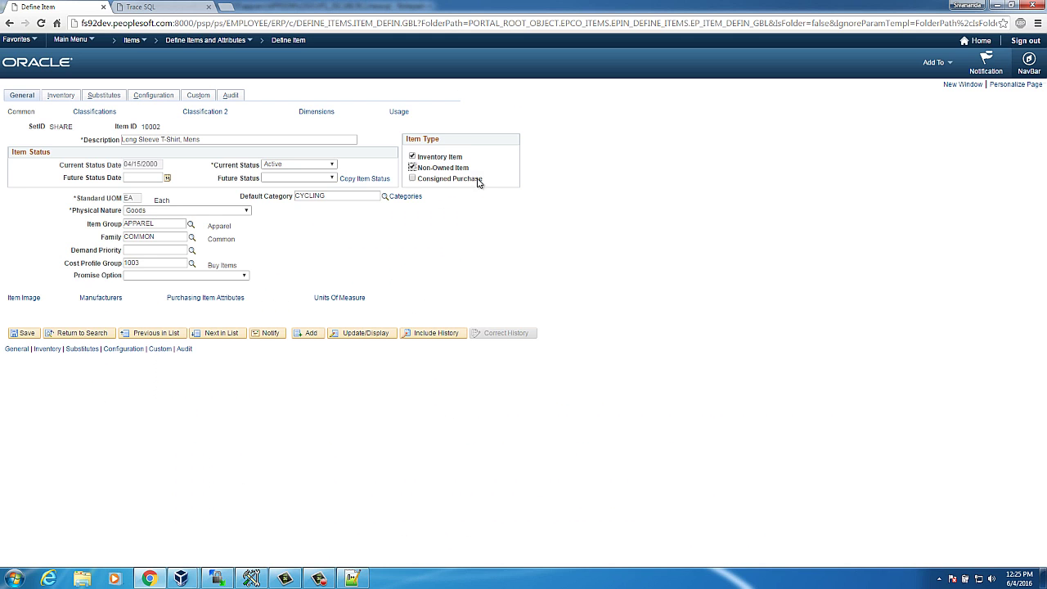
pyautogui.click(84, 335)
pyautogui.click(458, 315)
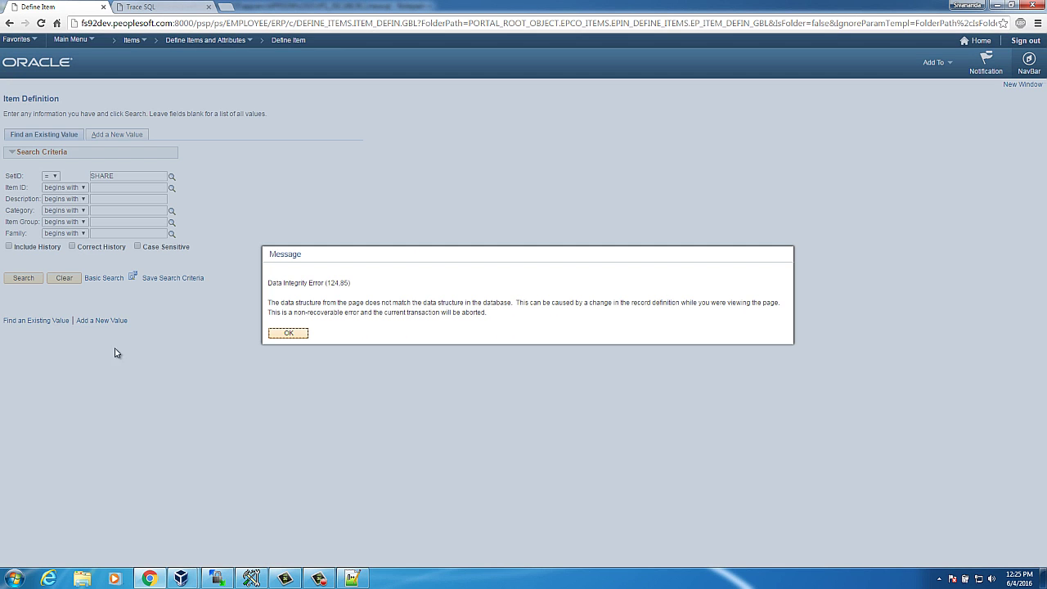
pyautogui.click(276, 333)
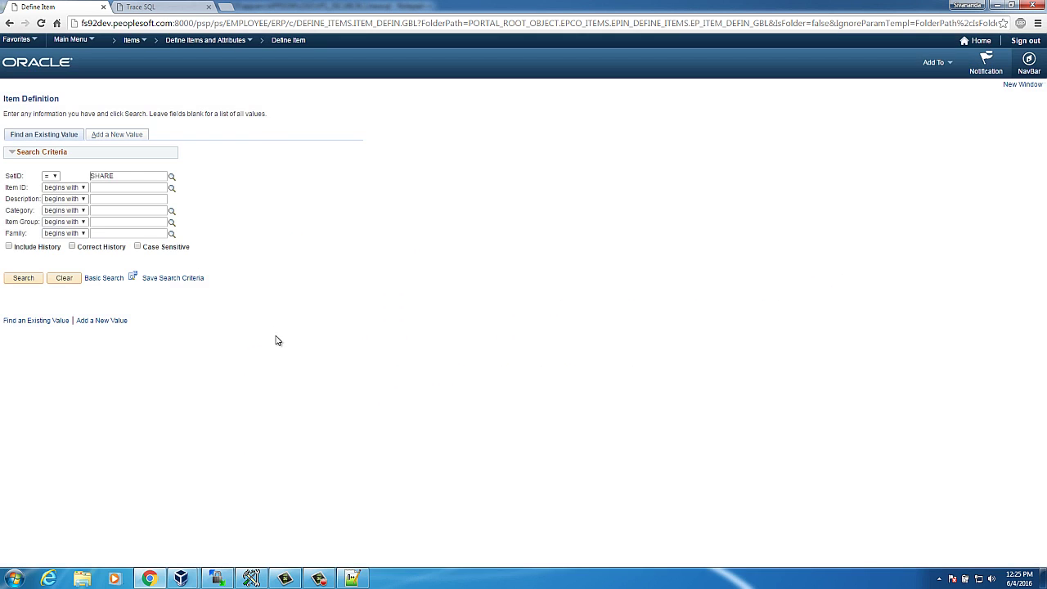
pyautogui.click(33, 278)
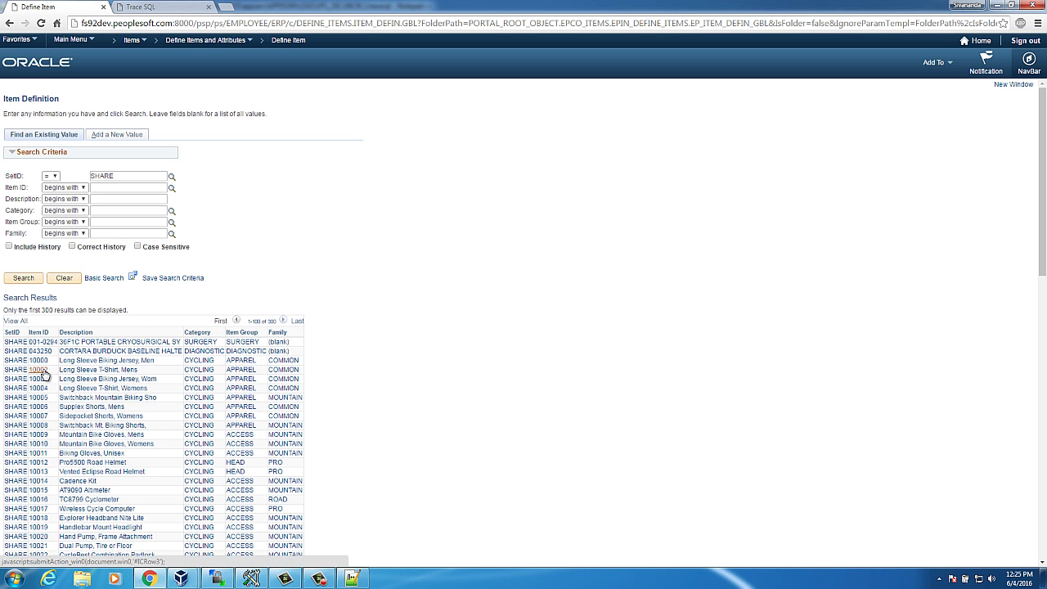
pyautogui.click(38, 370)
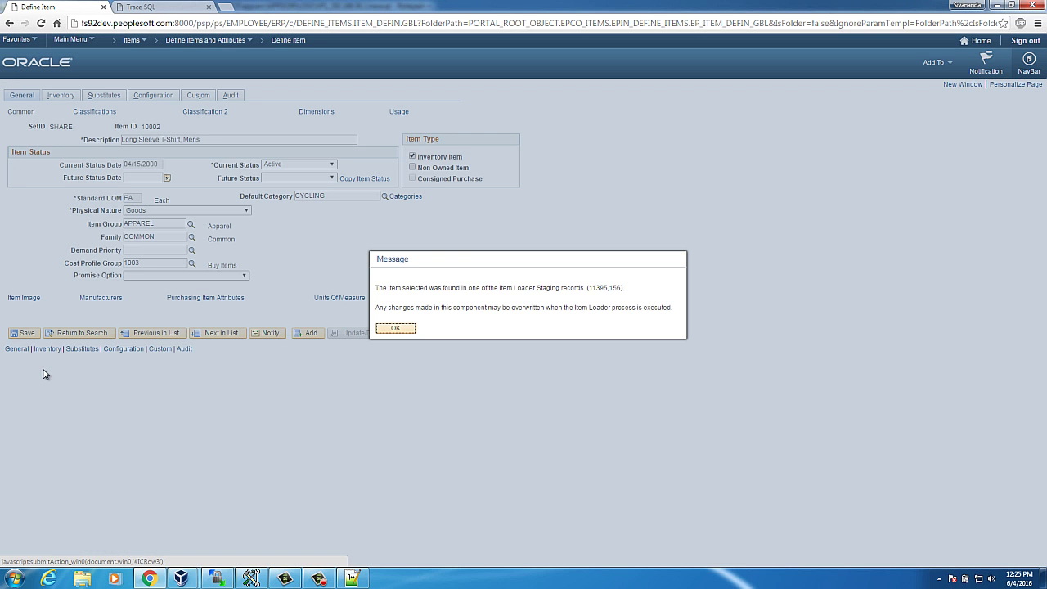
# Check Non-Owned Item on item 10002 and save it.
pyautogui.click(395, 327)
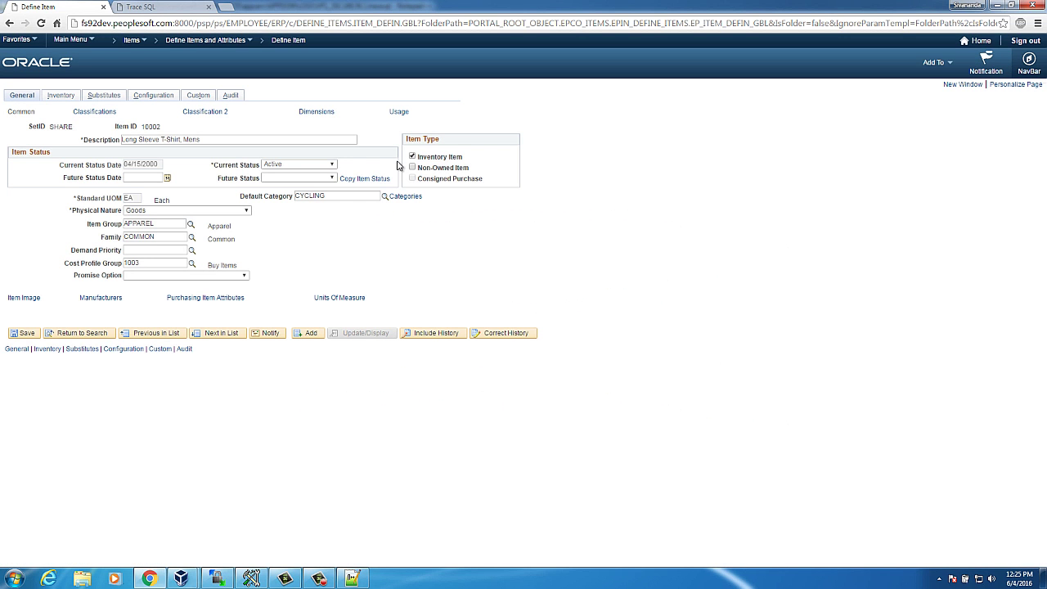
pyautogui.click(412, 167)
pyautogui.click(25, 332)
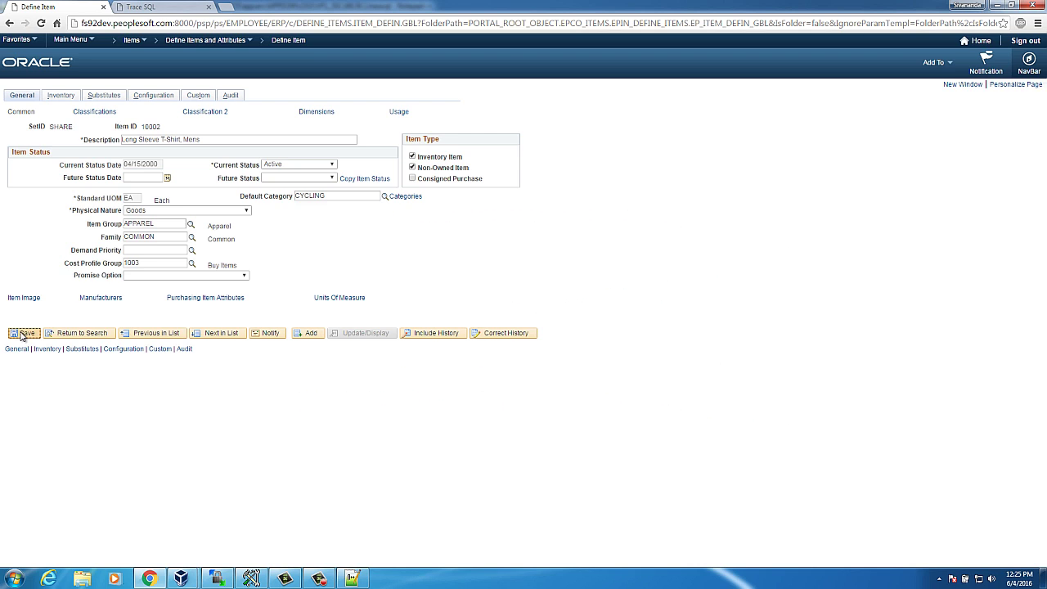